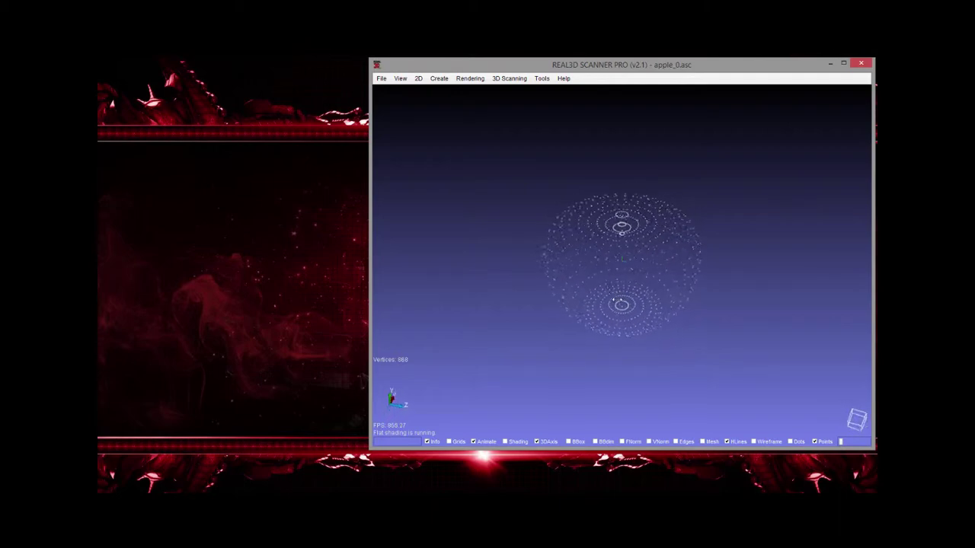
# Launch the Real-Time 3D Scanning Module and place it left of the apple_0.asc view
pyautogui.click(510, 79)
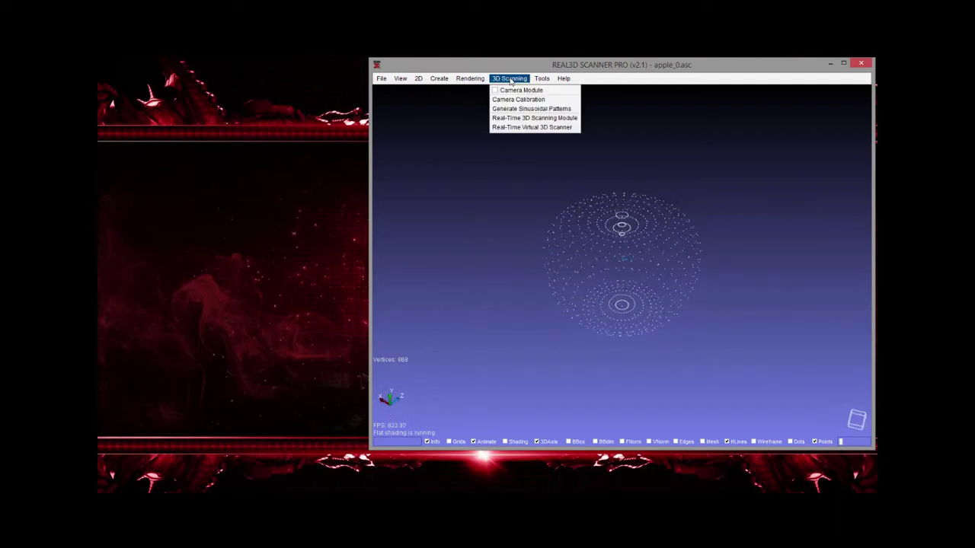
pyautogui.click(532, 124)
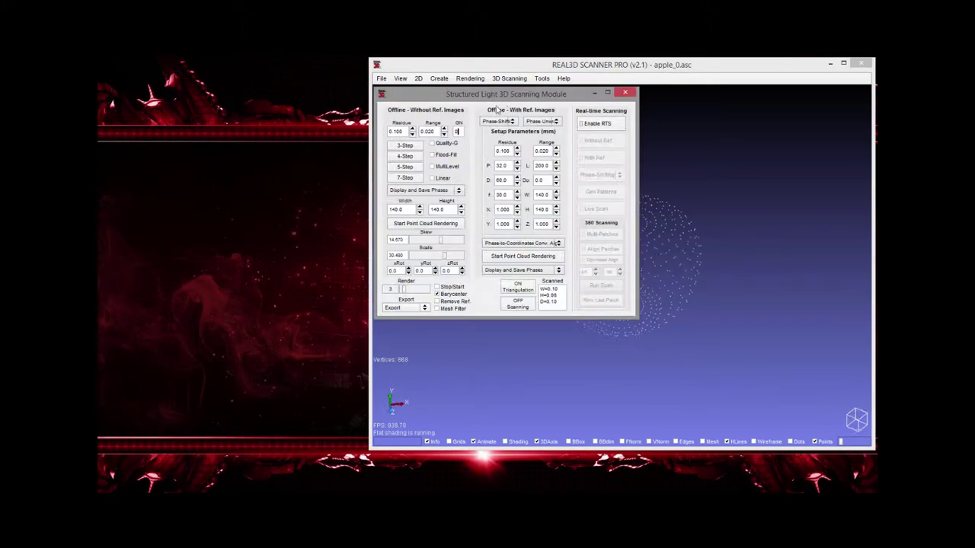
pyautogui.moveTo(508, 91); pyautogui.dragTo(232, 64)
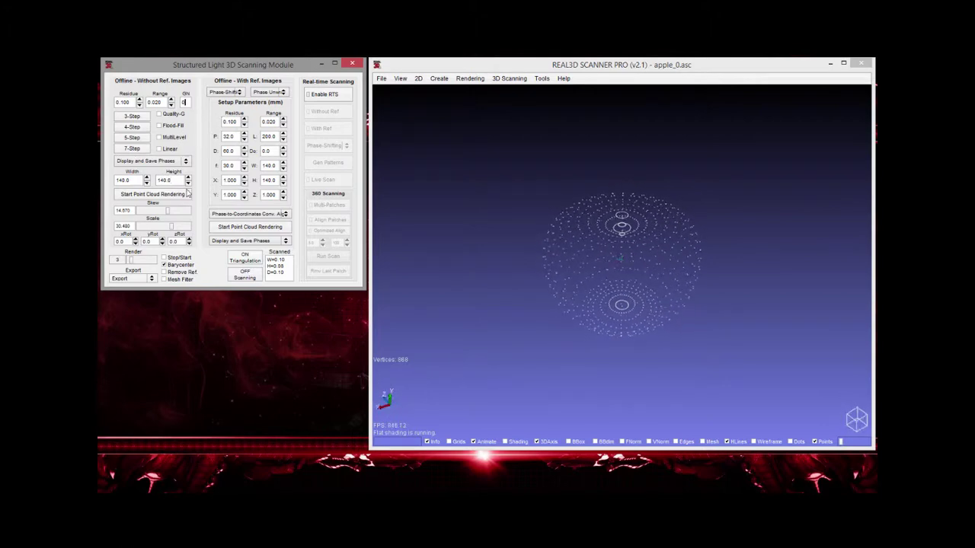
pyautogui.moveTo(169, 179)
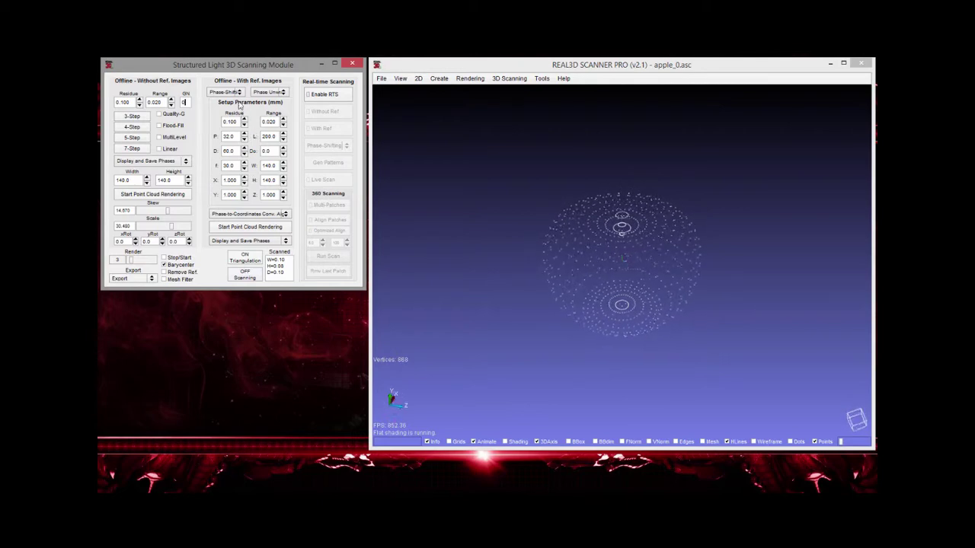
pyautogui.click(239, 92)
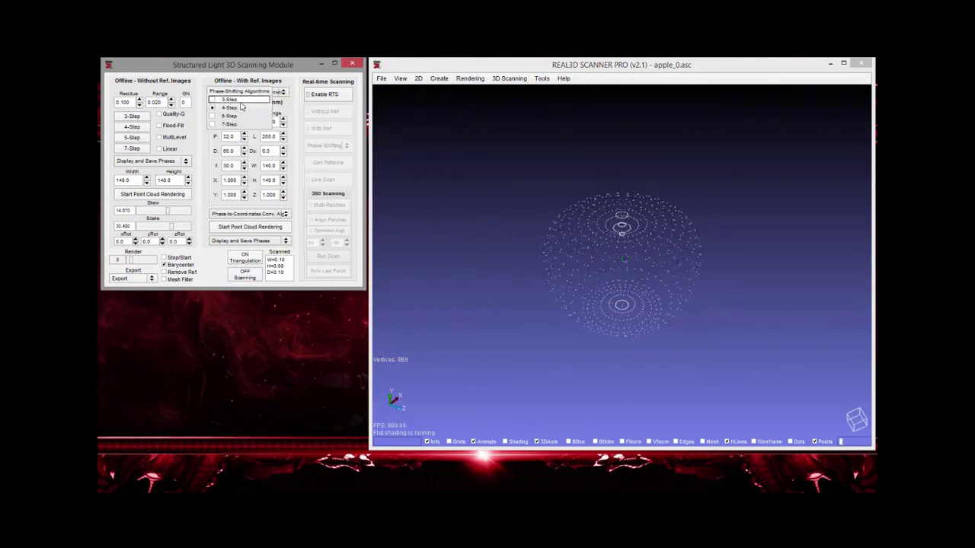
pyautogui.click(296, 112)
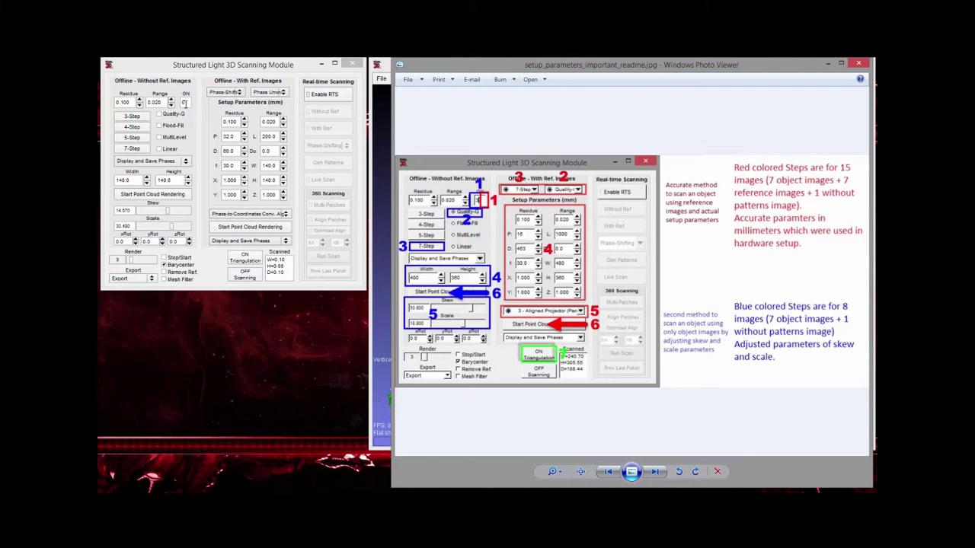
# Set the Gaussian smoothing N value to 3
pyautogui.moveTo(184, 102)
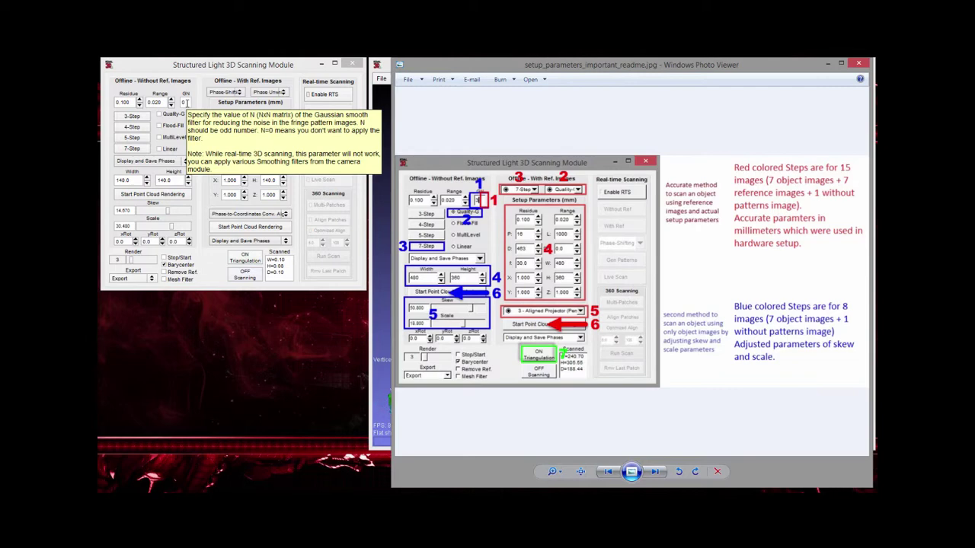
pyautogui.click(185, 102)
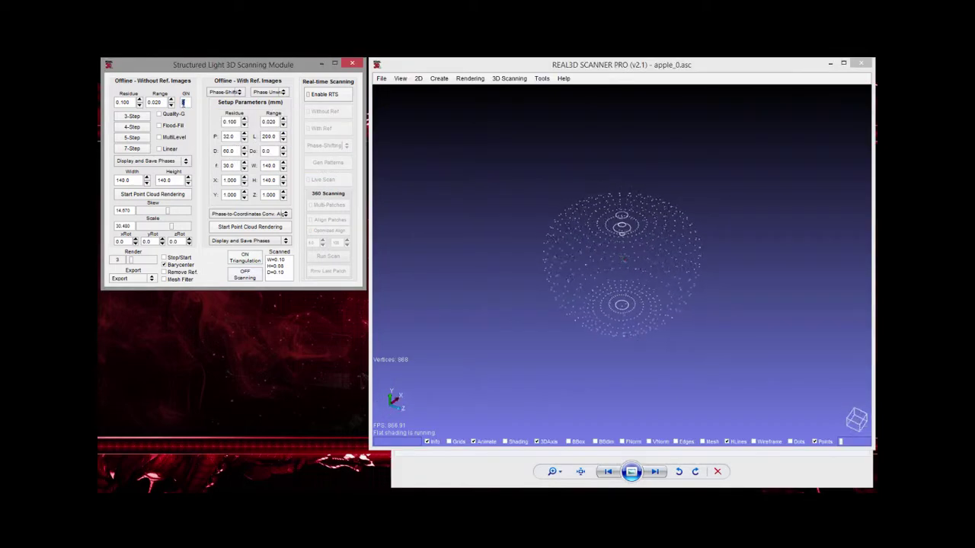
pyautogui.write('3')
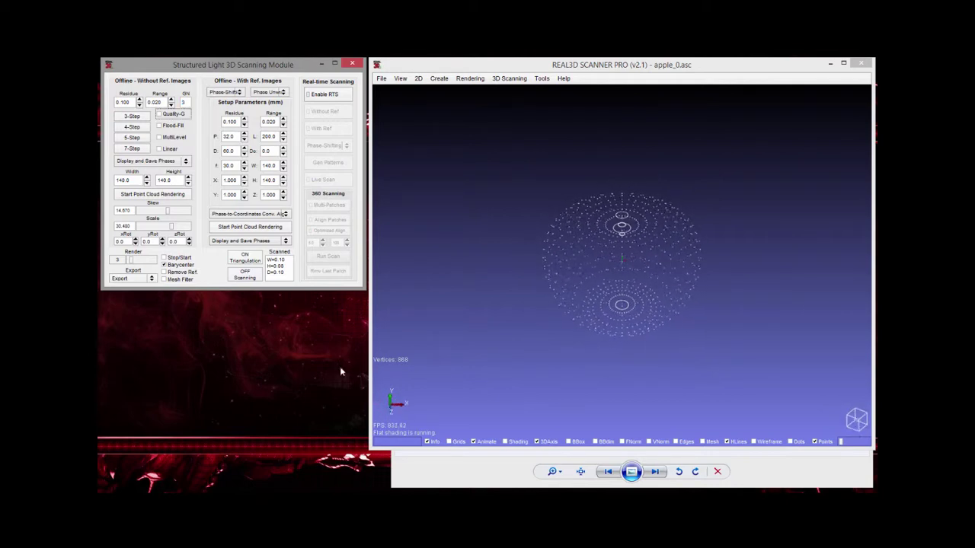
# Set phase unwrapping to Quality-G, checking against the setup guide
pyautogui.hotkey('alt', 'Tab')
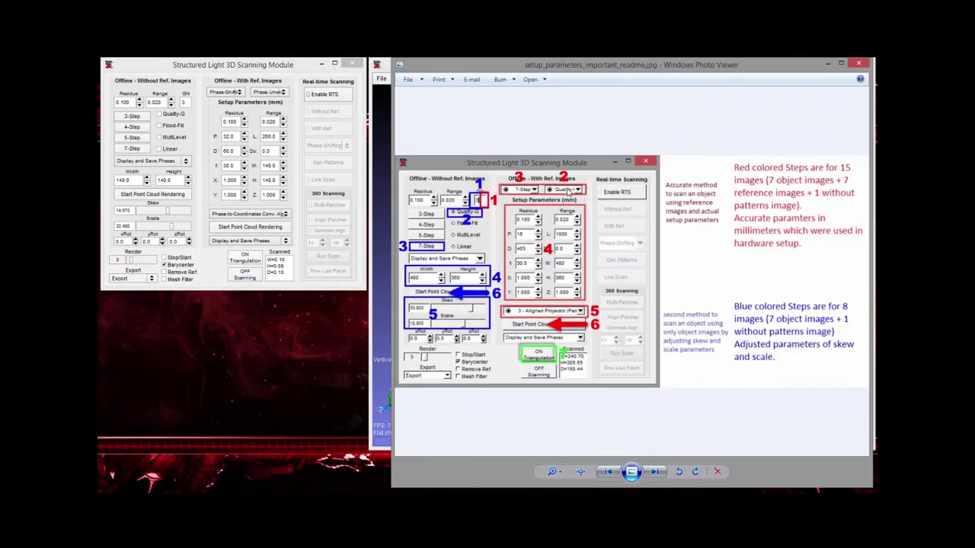
pyautogui.click(276, 92)
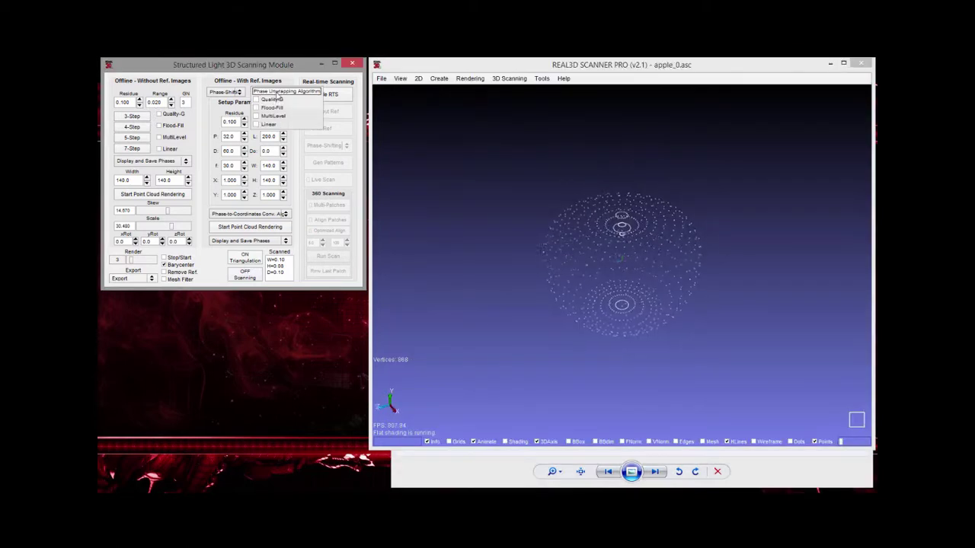
pyautogui.hotkey('alt', 'Tab')
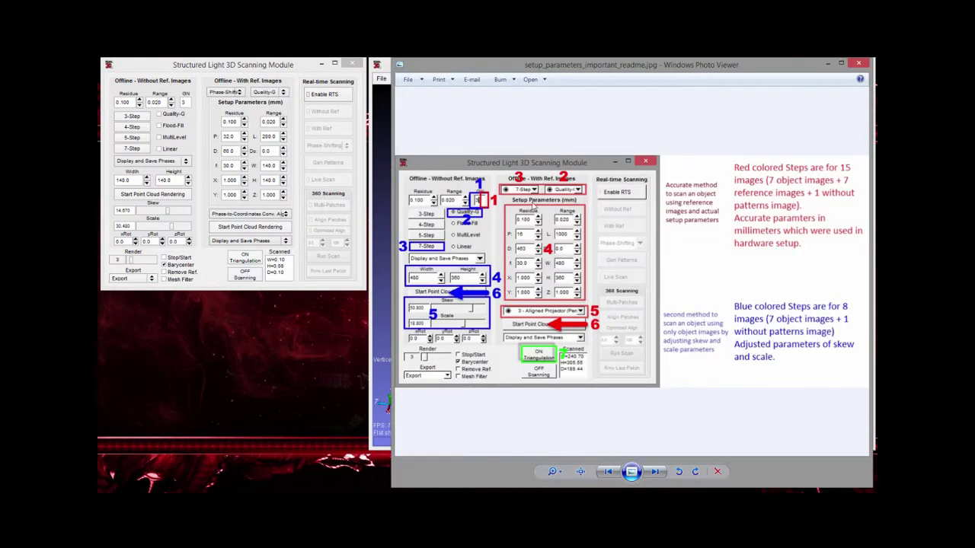
pyautogui.click(232, 103)
pyautogui.click(229, 92)
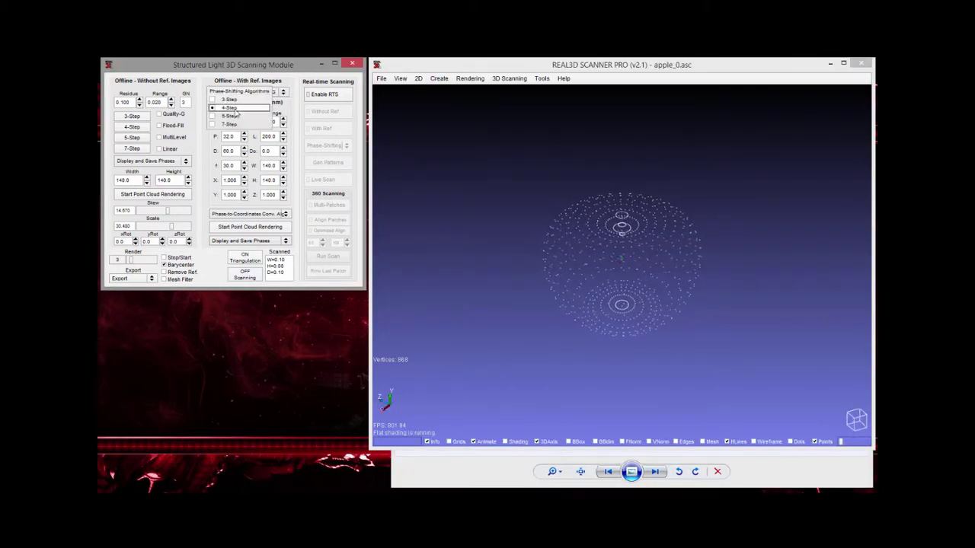
# Choose 7-Step phase shifting and browse to the human_face_fringe_images folder
pyautogui.click(230, 125)
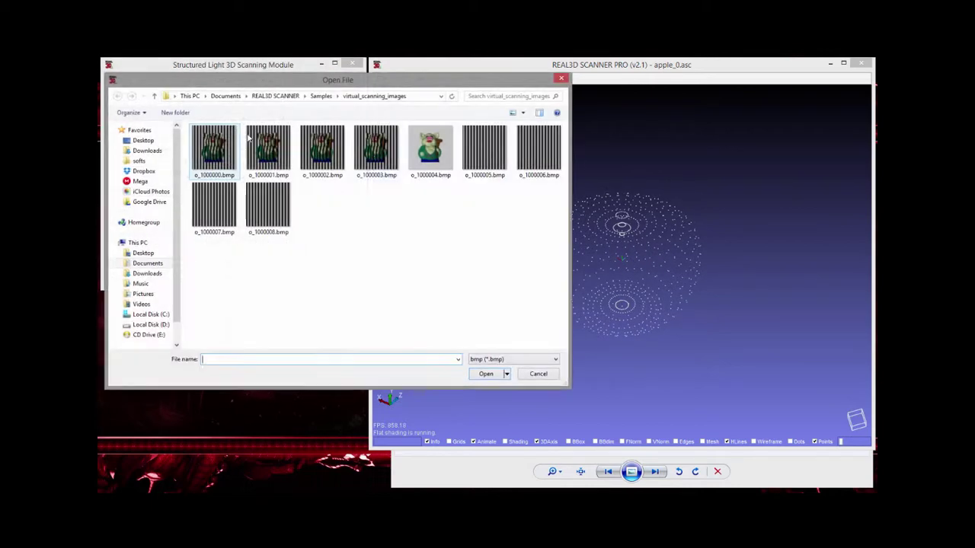
pyautogui.click(321, 96)
pyautogui.doubleClick(244, 149)
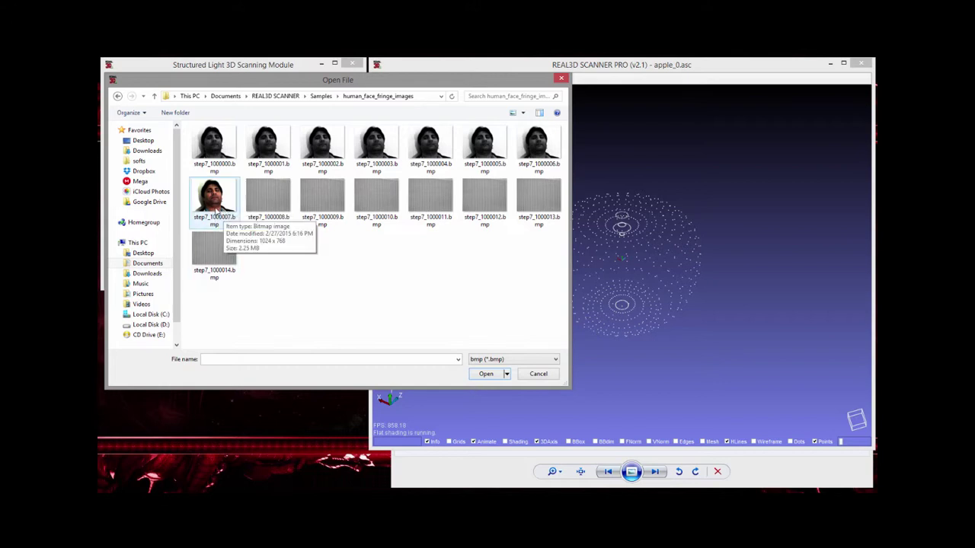
pyautogui.click(217, 208)
pyautogui.rightClick(215, 207)
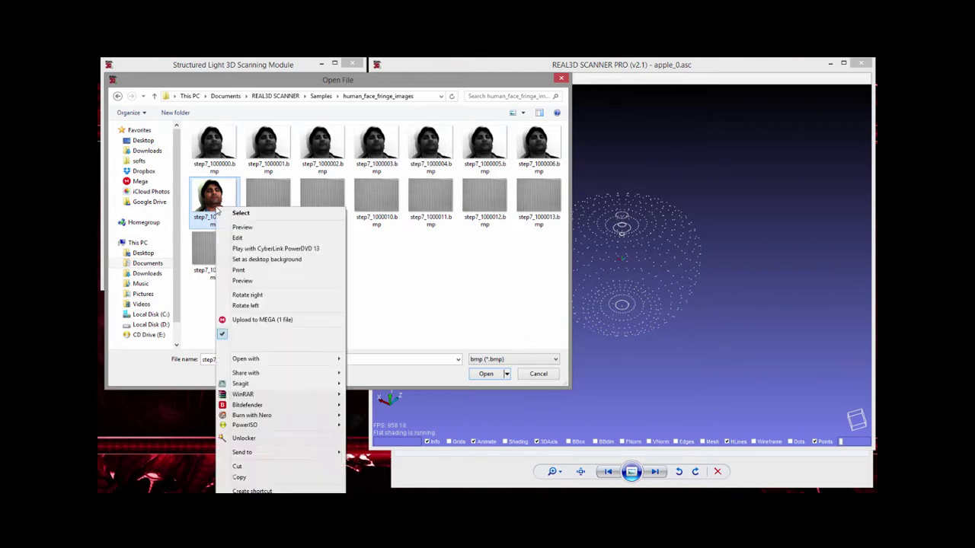
pyautogui.click(265, 227)
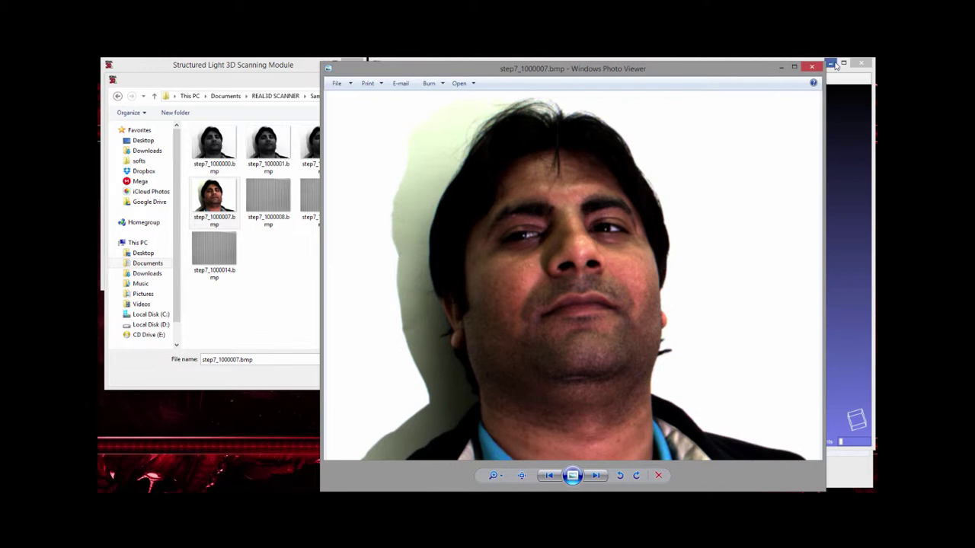
pyautogui.click(812, 67)
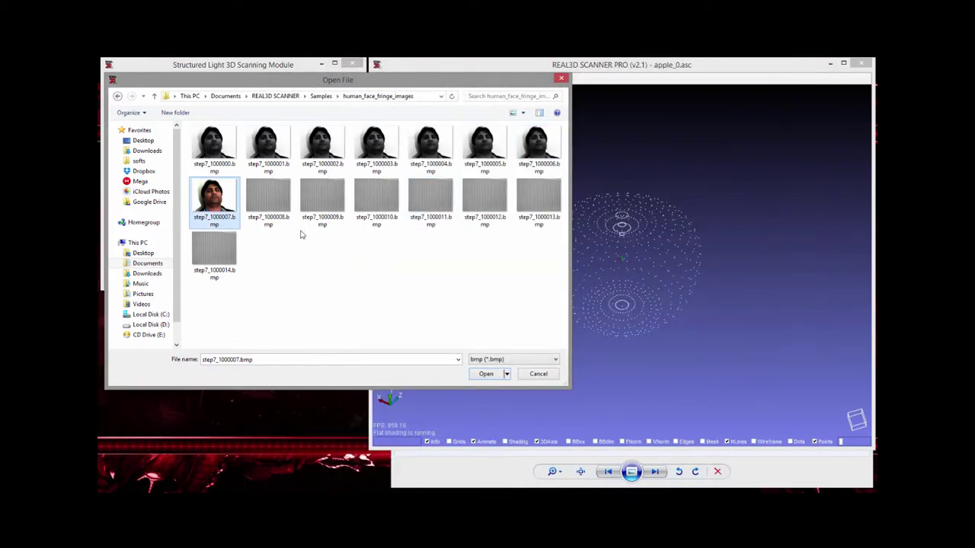
# Load the face fringe images from step7_1000000.bmp and acknowledge the Done message
pyautogui.click(191, 160)
pyautogui.click(485, 374)
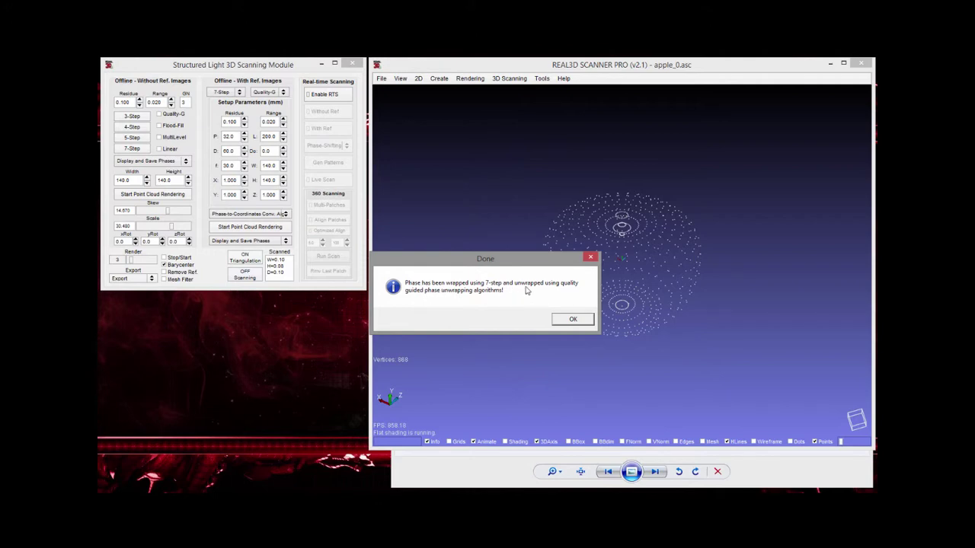
pyautogui.click(566, 321)
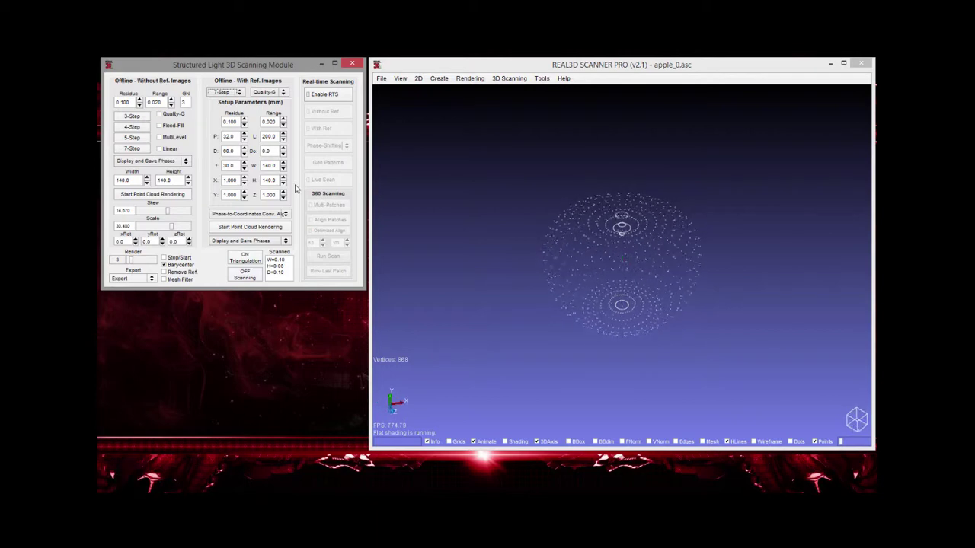
# Set working distance L to 1000 and P to 16
pyautogui.click(273, 136)
pyautogui.doubleClick(272, 137)
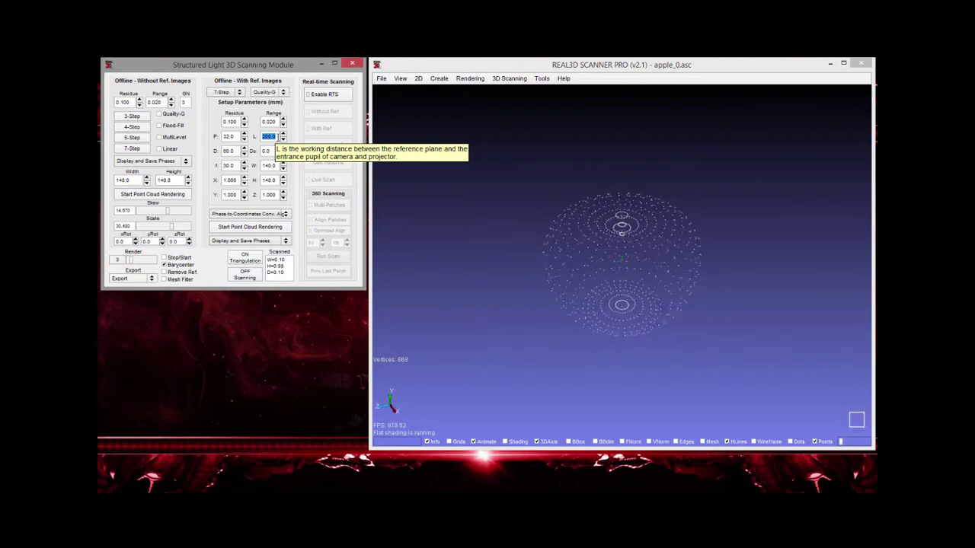
pyautogui.write('1000')
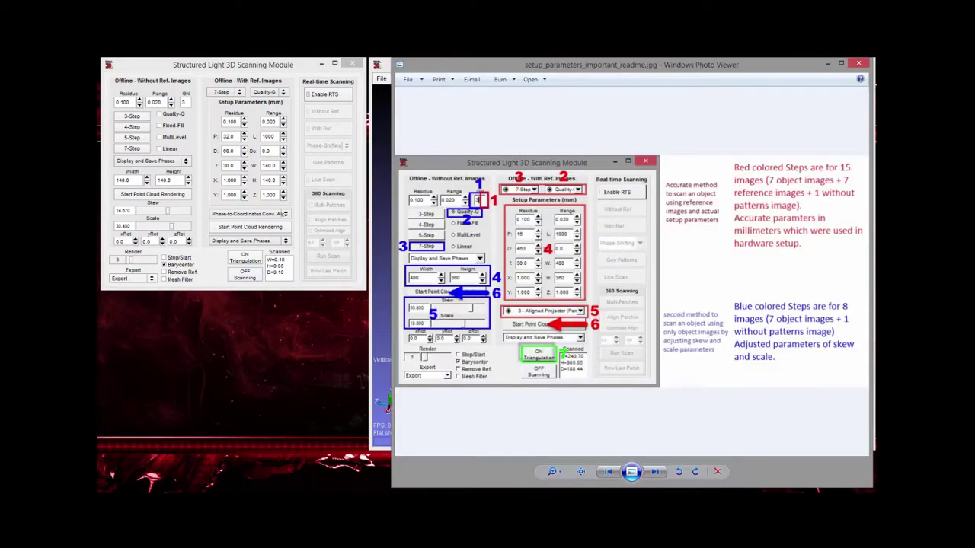
pyautogui.hotkey('alt', 'F4')
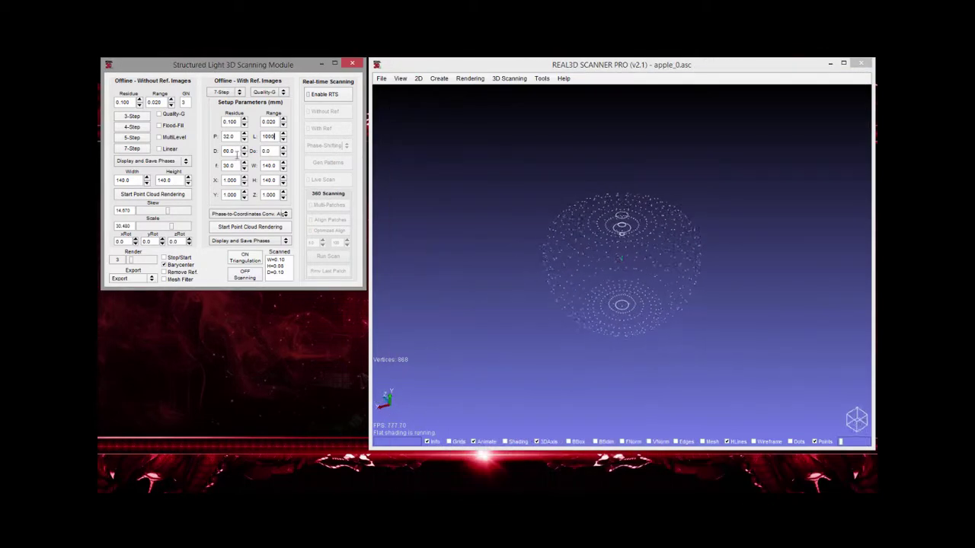
pyautogui.moveTo(236, 138); pyautogui.dragTo(204, 141)
pyautogui.write('16')
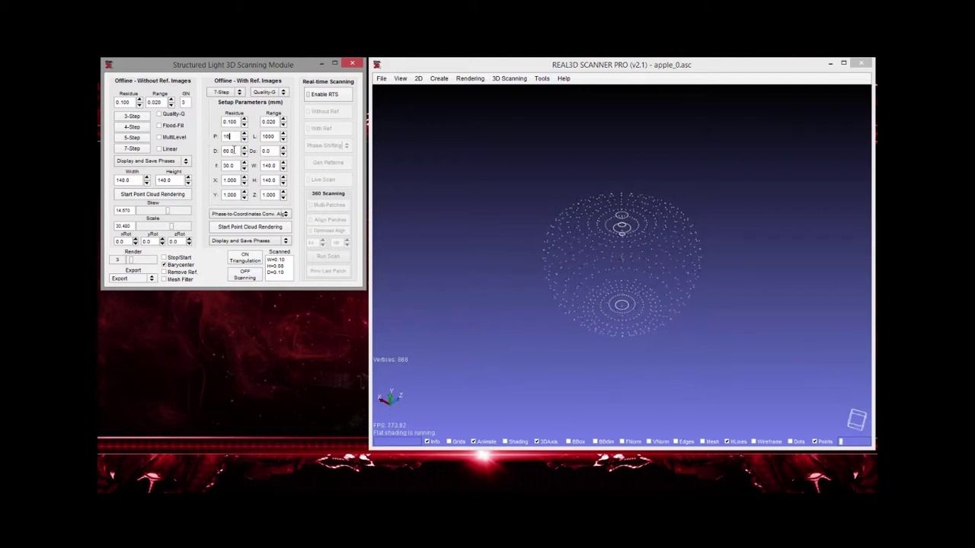
# Set D to 463 and W to 480, and begin entering 360 for H
pyautogui.moveTo(235, 150); pyautogui.dragTo(231, 150)
pyautogui.moveTo(237, 152); pyautogui.dragTo(199, 153)
pyautogui.write('4663')
pyautogui.press('BackSpace')
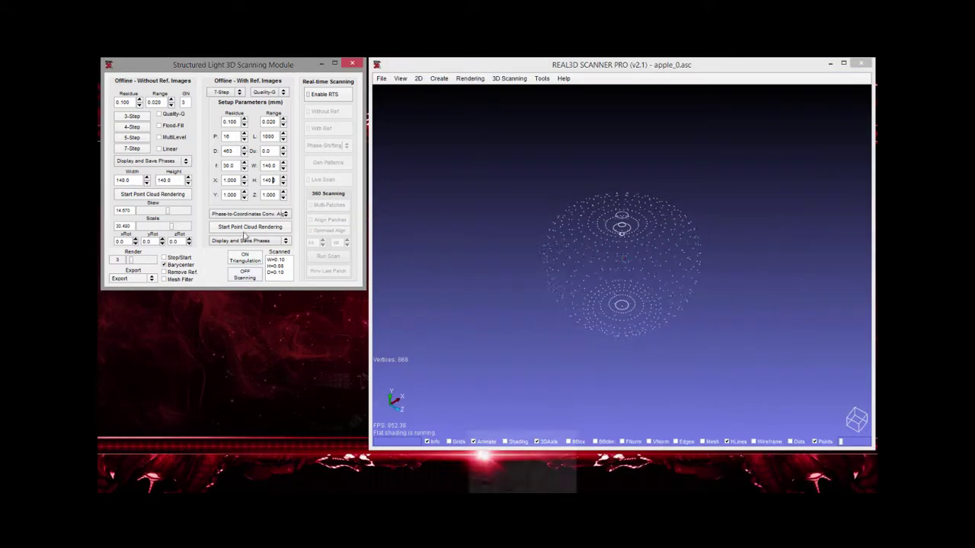
pyautogui.doubleClick(269, 165)
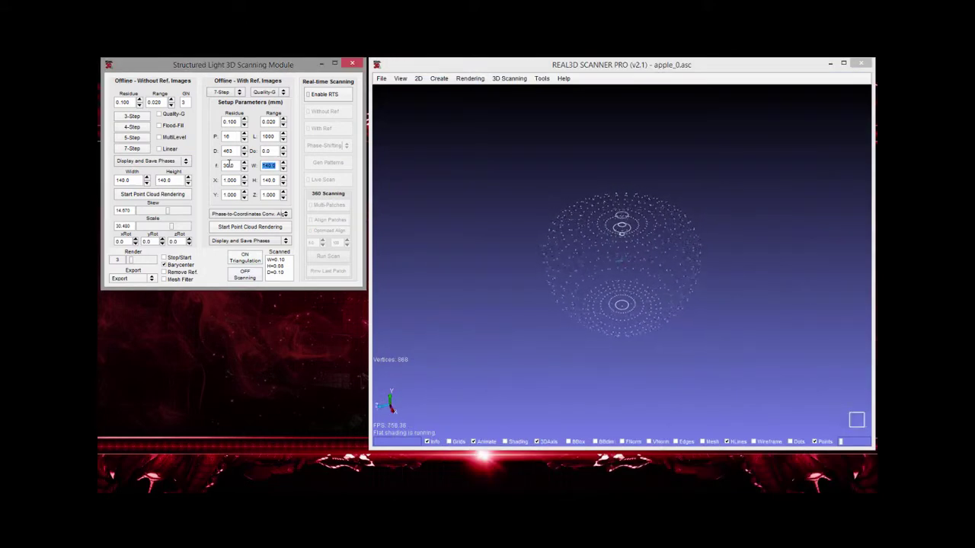
pyautogui.write('480')
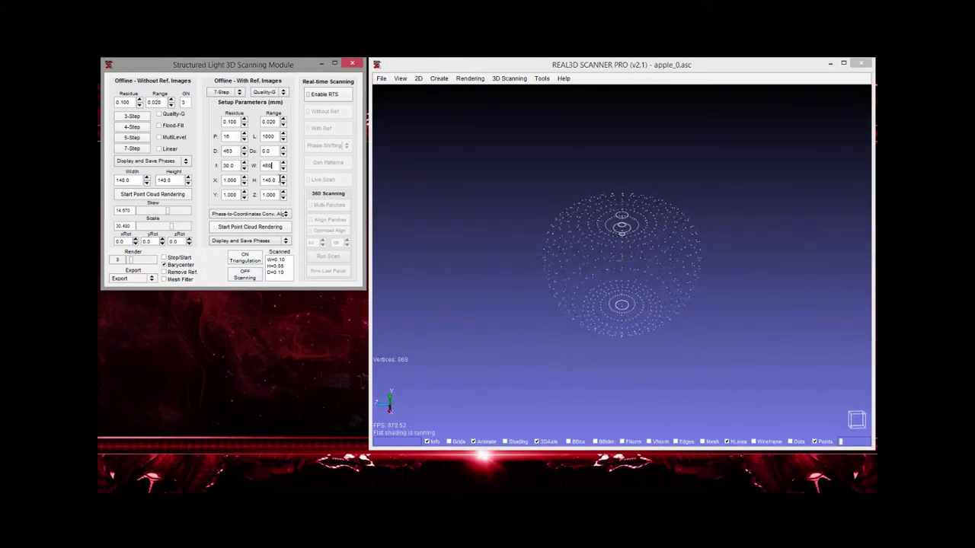
pyautogui.press('Tab')
pyautogui.write('360')
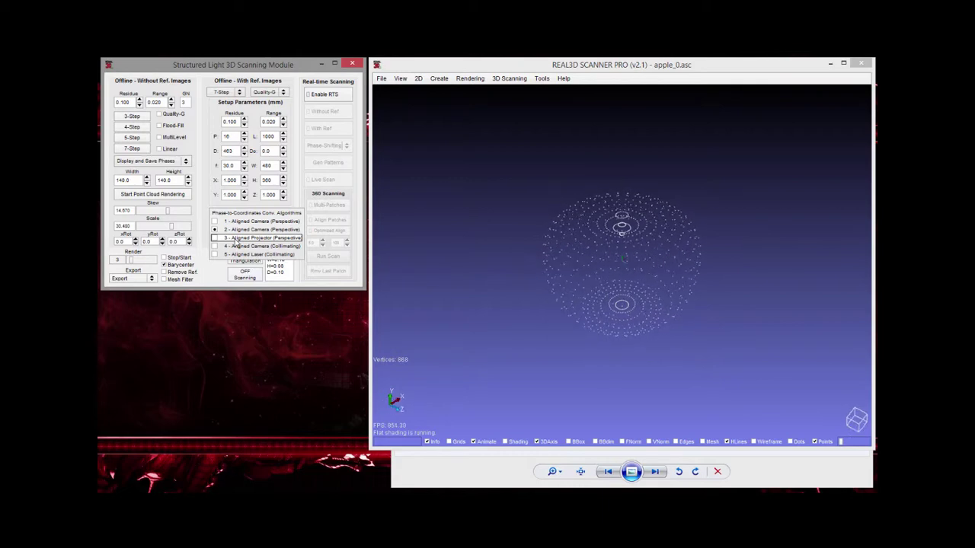
# Render the face point cloud with '3 - Aligned Projector (Perspective)' conversion, animation off
pyautogui.click(236, 239)
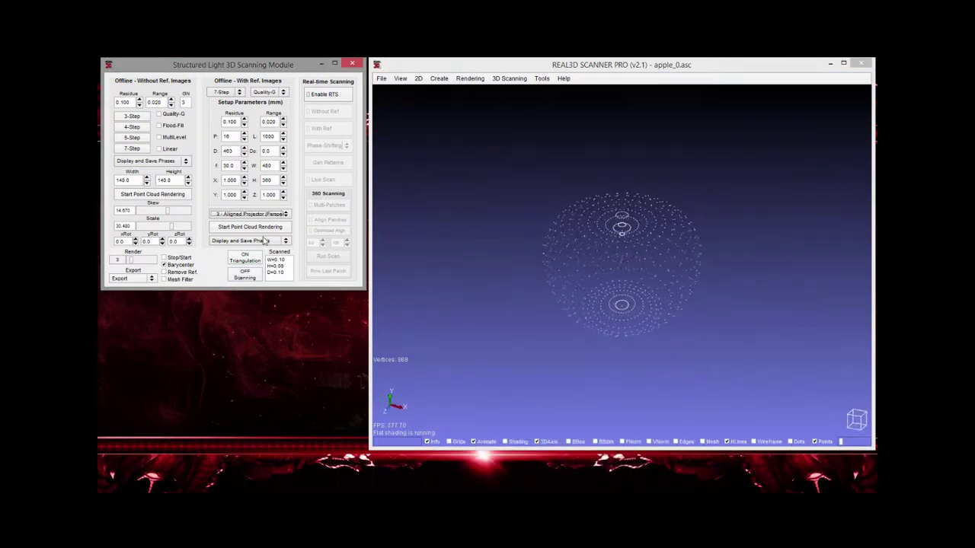
pyautogui.click(259, 227)
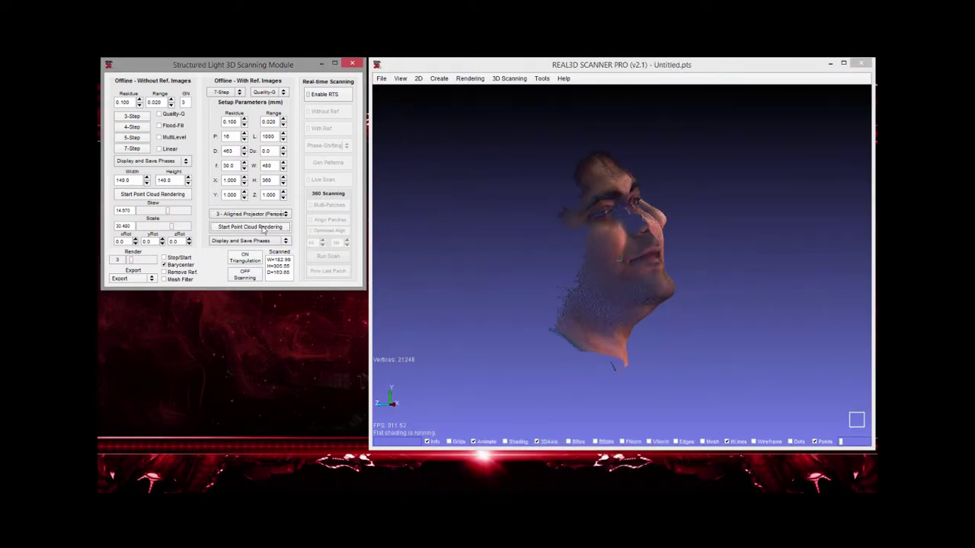
pyautogui.click(473, 442)
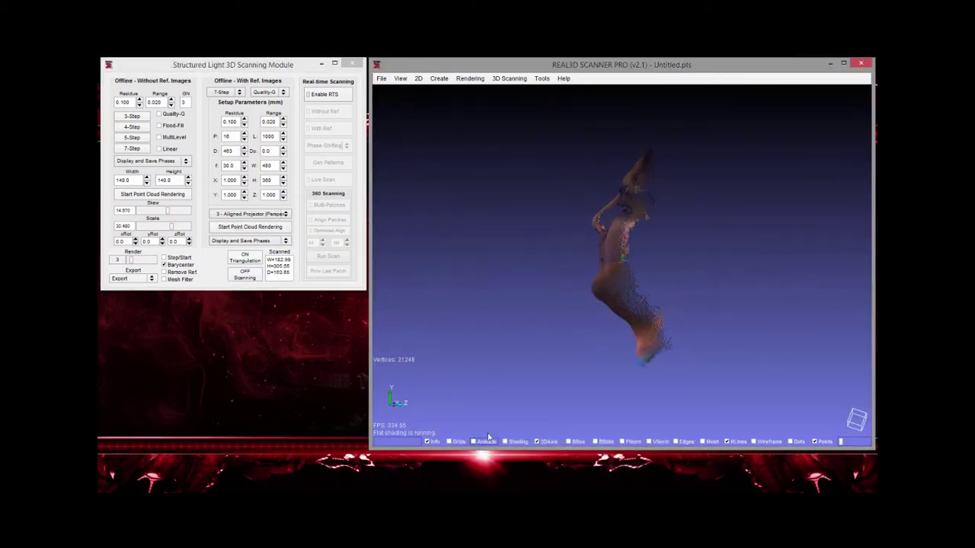
pyautogui.moveTo(492, 429); pyautogui.dragTo(608, 283)
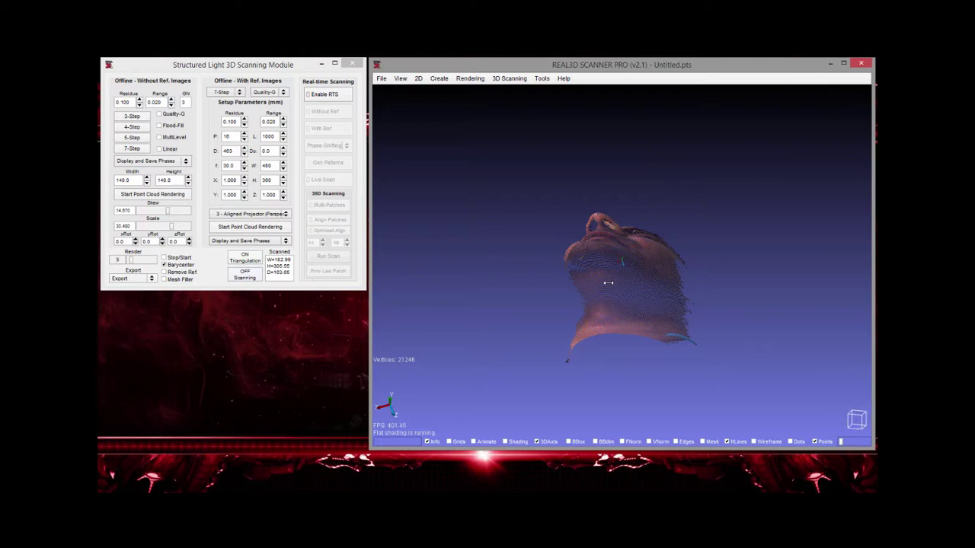
pyautogui.moveTo(567, 334); pyautogui.dragTo(590, 274)
pyautogui.click(238, 165)
pyautogui.click(271, 165)
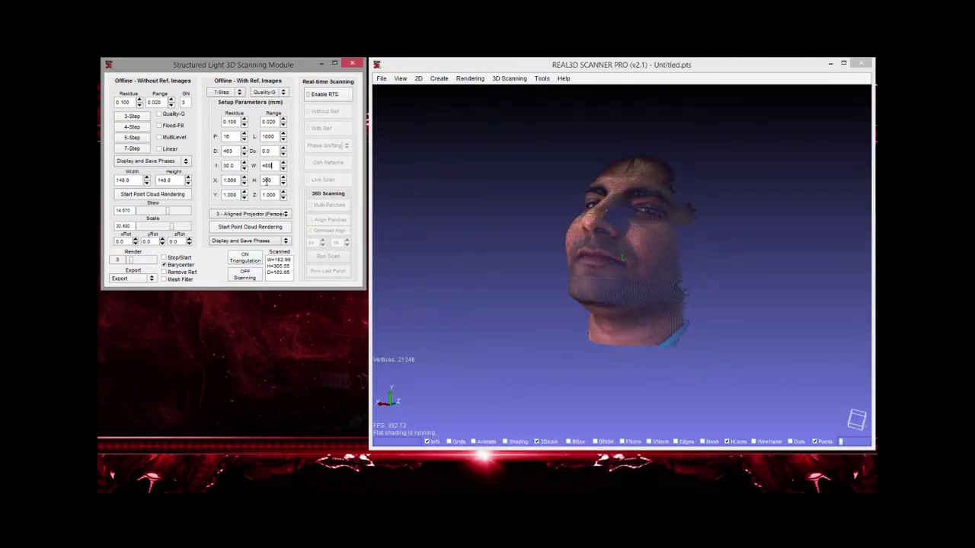
# Re-render the face with the aligned-camera algorithm, then again with aligned-projector
pyautogui.click(268, 216)
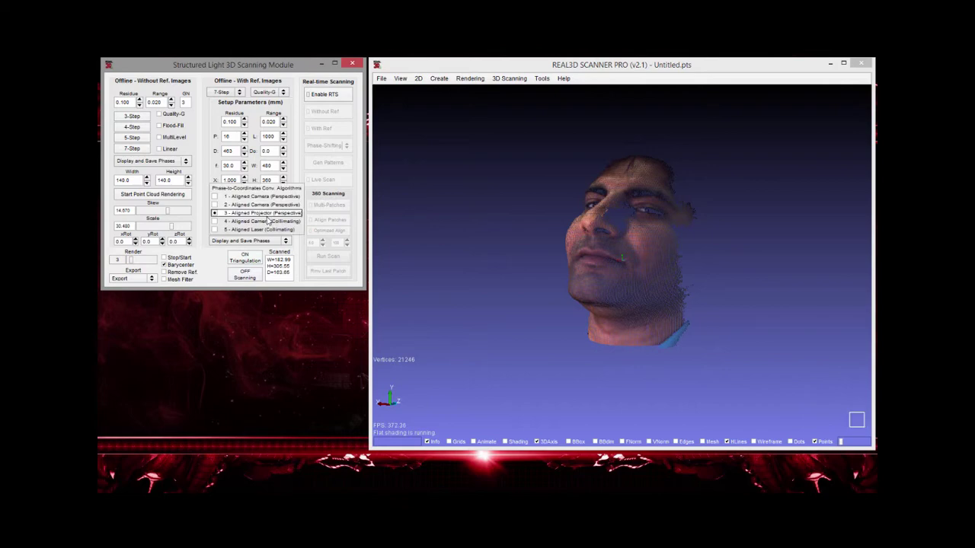
pyautogui.click(261, 214)
pyautogui.moveTo(609, 293); pyautogui.dragTo(563, 163)
pyautogui.click(268, 216)
pyautogui.click(260, 203)
pyautogui.click(275, 227)
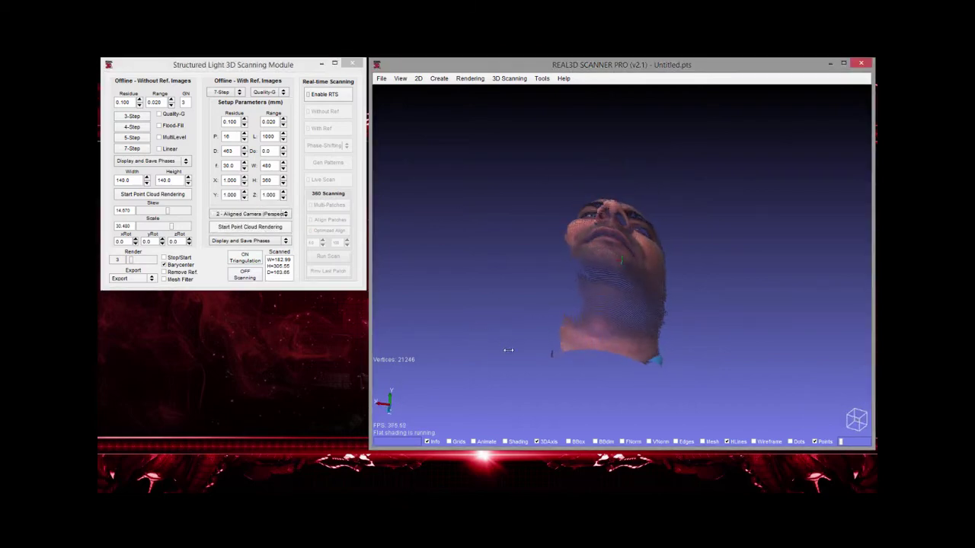
pyautogui.click(268, 214)
pyautogui.click(261, 214)
pyautogui.click(275, 227)
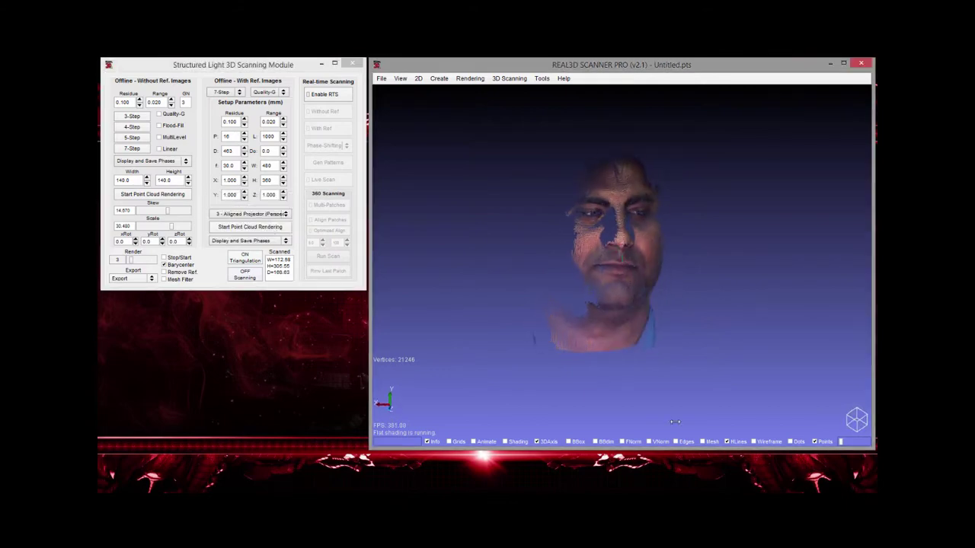
# Toggle BBox and BBdim to check the 172.58 × 305.55 × 166.63 mm extent
pyautogui.moveTo(647, 327); pyautogui.dragTo(553, 353)
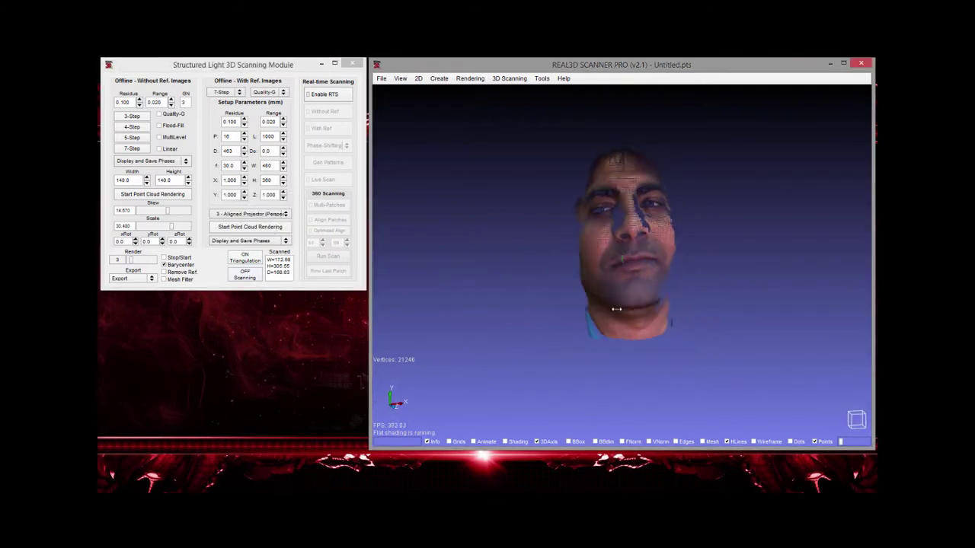
pyautogui.moveTo(629, 312); pyautogui.dragTo(521, 384)
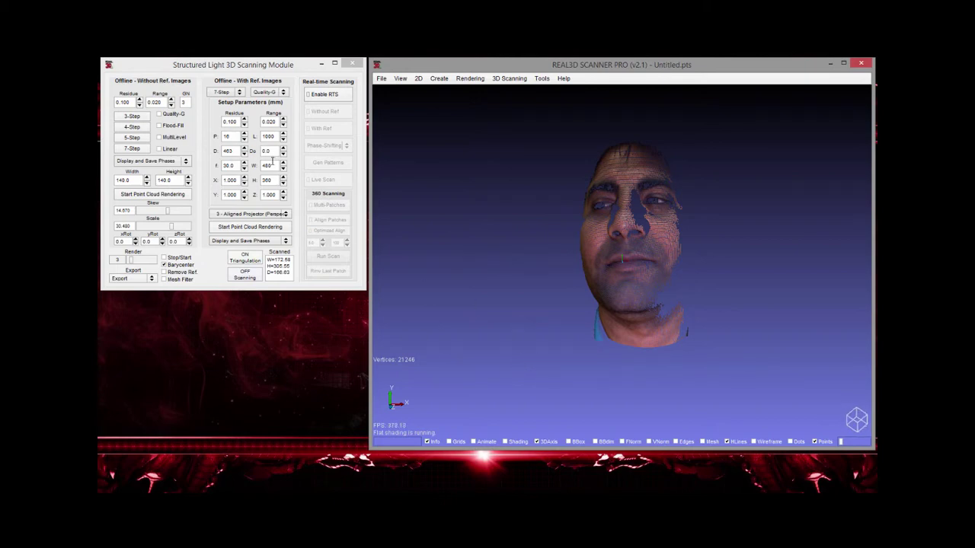
pyautogui.moveTo(541, 326); pyautogui.dragTo(580, 431)
pyautogui.click(605, 443)
pyautogui.click(571, 442)
pyautogui.moveTo(602, 415); pyautogui.dragTo(587, 438)
pyautogui.click(570, 441)
pyautogui.click(596, 442)
pyautogui.moveTo(590, 381); pyautogui.dragTo(445, 291)
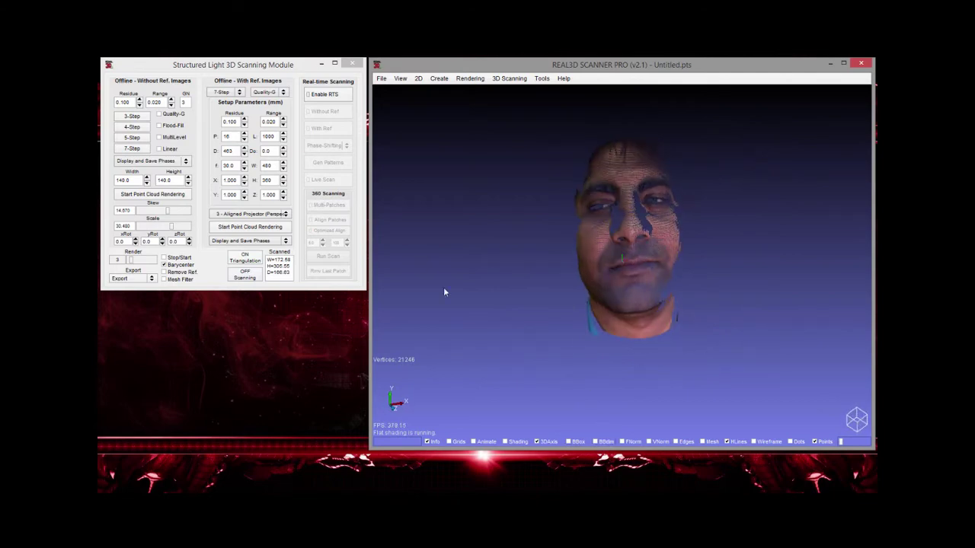
# Display the Unwrapped Object Phase image, then close it
pyautogui.click(273, 243)
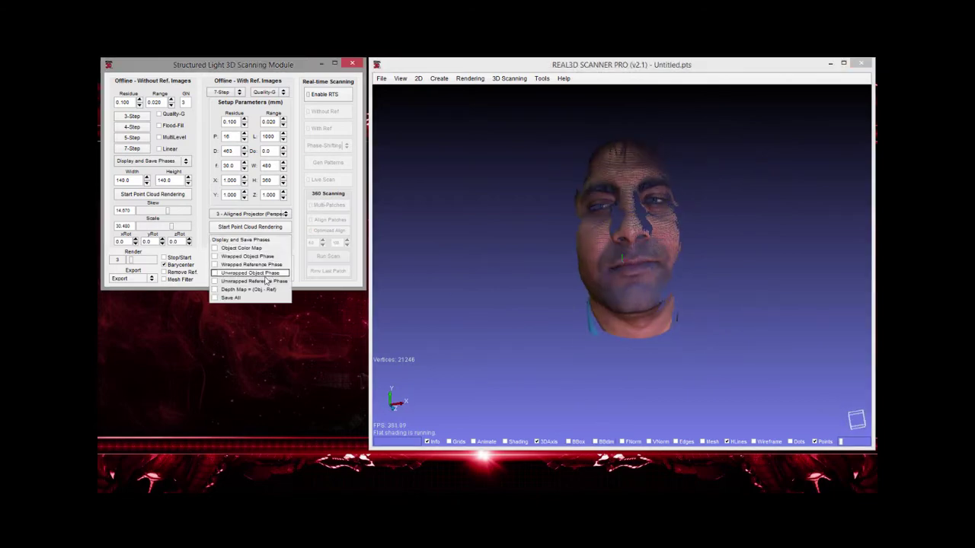
pyautogui.click(266, 276)
pyautogui.click(605, 81)
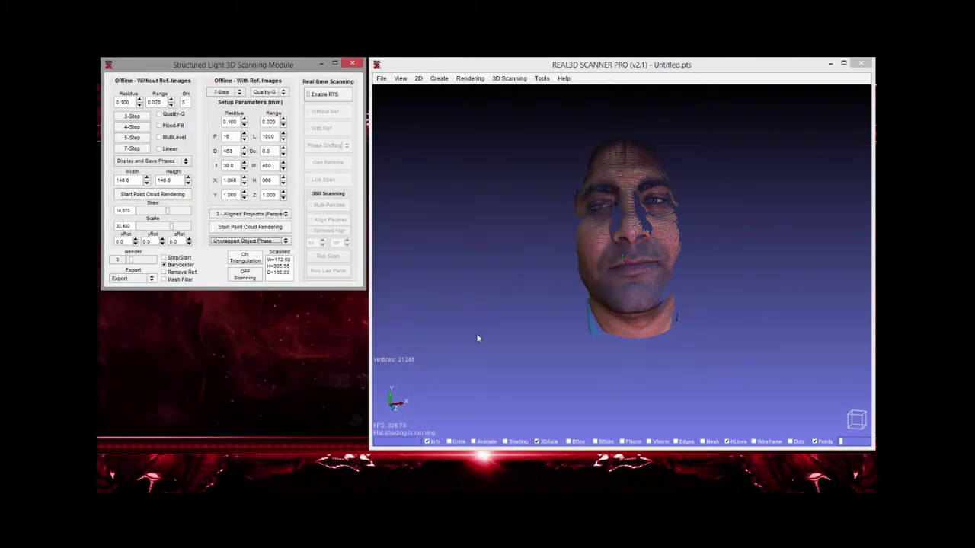
pyautogui.moveTo(593, 361); pyautogui.dragTo(620, 335)
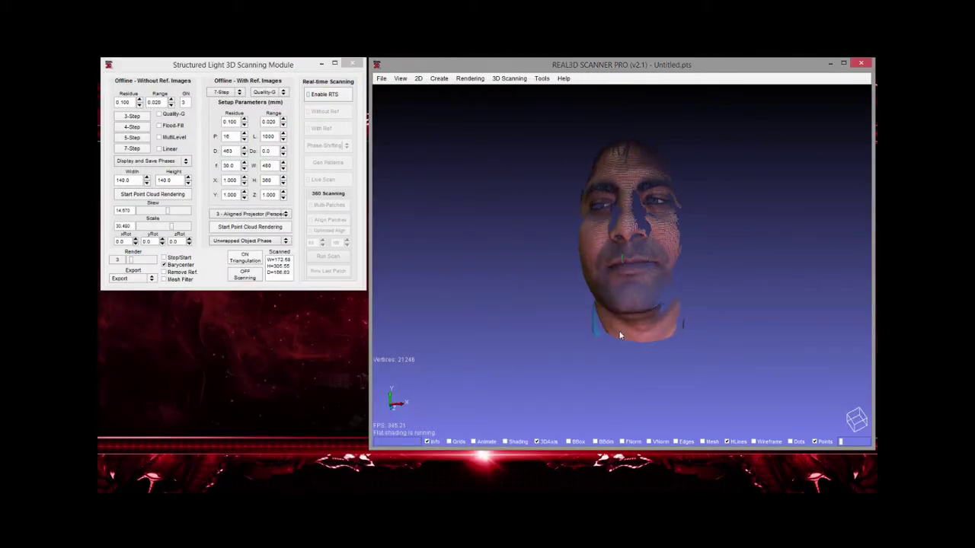
pyautogui.moveTo(566, 366)
pyautogui.mouseDown()
pyautogui.moveTo(609, 364)
pyautogui.moveTo(567, 364)
pyautogui.mouseUp()
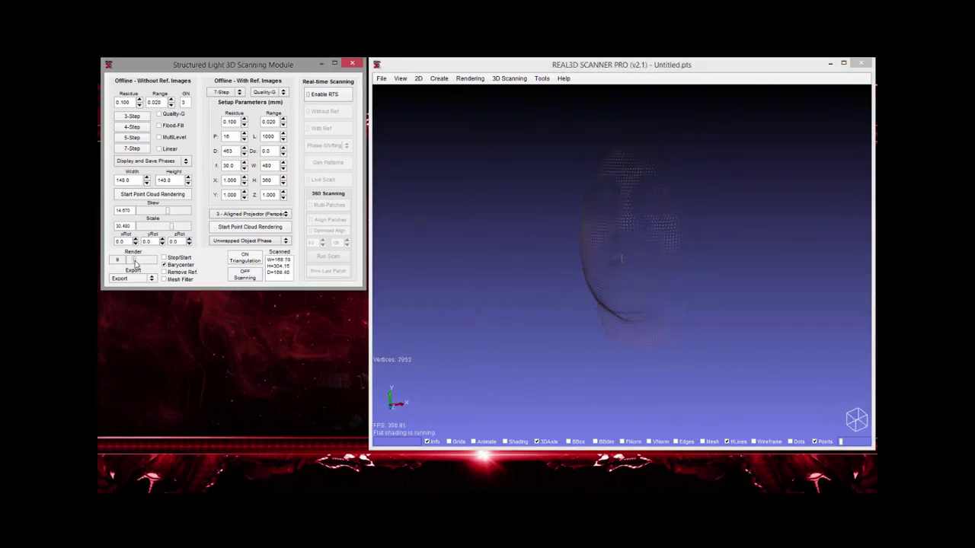
# Re-render at render level 2 and triangulate the face into a 91,914-face mesh
pyautogui.moveTo(131, 263)
pyautogui.mouseDown()
pyautogui.moveTo(122, 265)
pyautogui.moveTo(129, 267)
pyautogui.mouseUp()
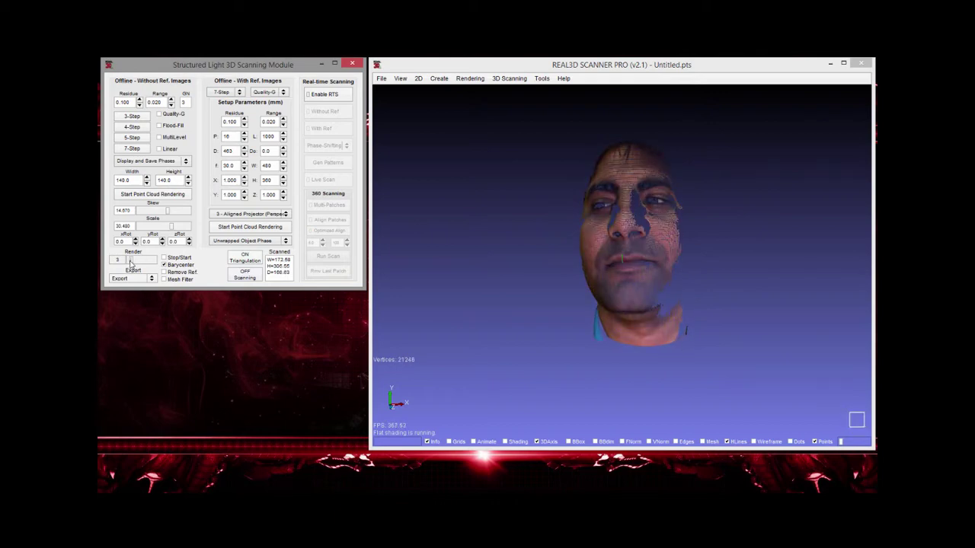
pyautogui.moveTo(131, 263); pyautogui.dragTo(128, 263)
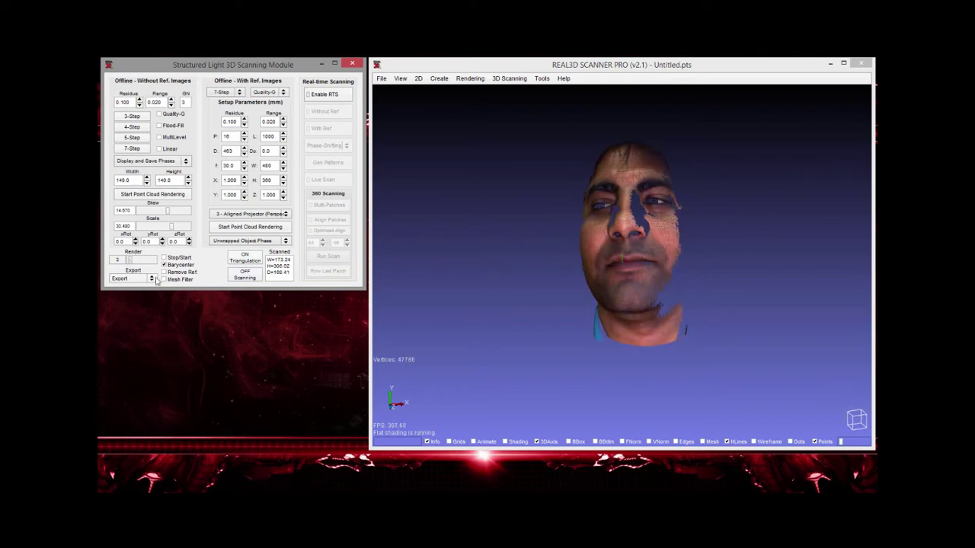
pyautogui.moveTo(434, 303); pyautogui.dragTo(733, 298)
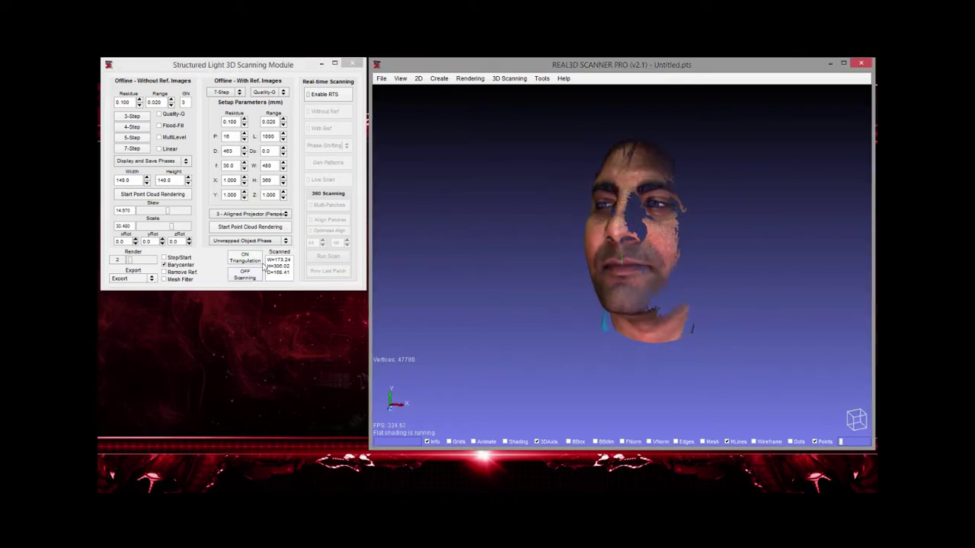
pyautogui.click(245, 258)
pyautogui.moveTo(759, 391)
pyautogui.mouseDown()
pyautogui.moveTo(716, 380)
pyautogui.moveTo(650, 399)
pyautogui.moveTo(621, 333)
pyautogui.moveTo(587, 408)
pyautogui.moveTo(602, 373)
pyautogui.moveTo(579, 348)
pyautogui.moveTo(592, 360)
pyautogui.moveTo(511, 355)
pyautogui.moveTo(510, 364)
pyautogui.mouseUp()
pyautogui.scroll(2, 620, 333)
# Turn on smooth shading for the face mesh
pyautogui.click(514, 443)
pyautogui.scroll(2, 591, 360)
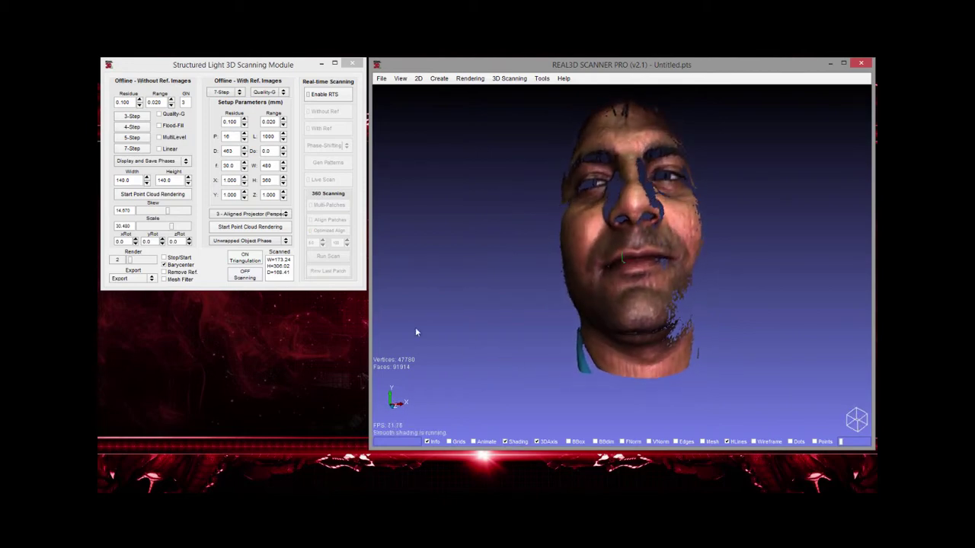
pyautogui.click(252, 278)
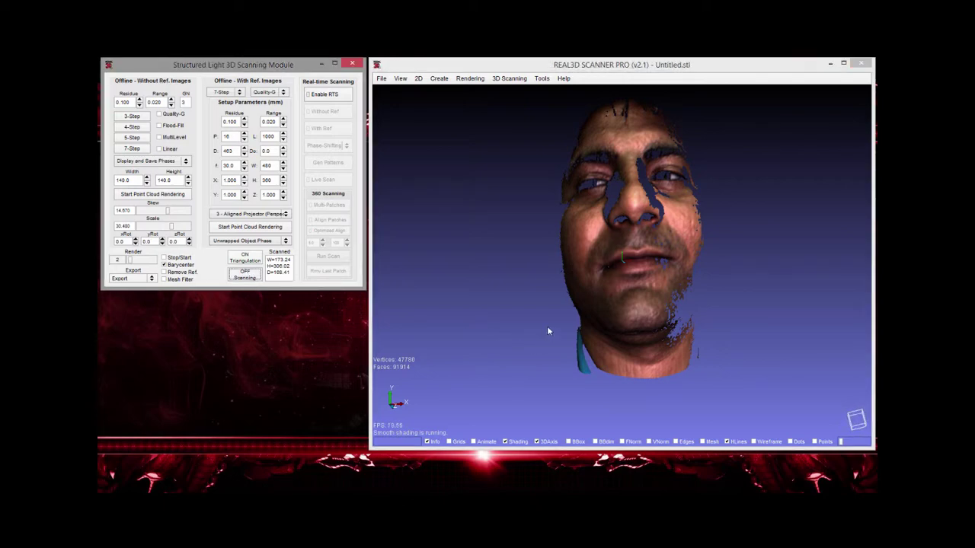
pyautogui.moveTo(547, 326); pyautogui.dragTo(544, 352)
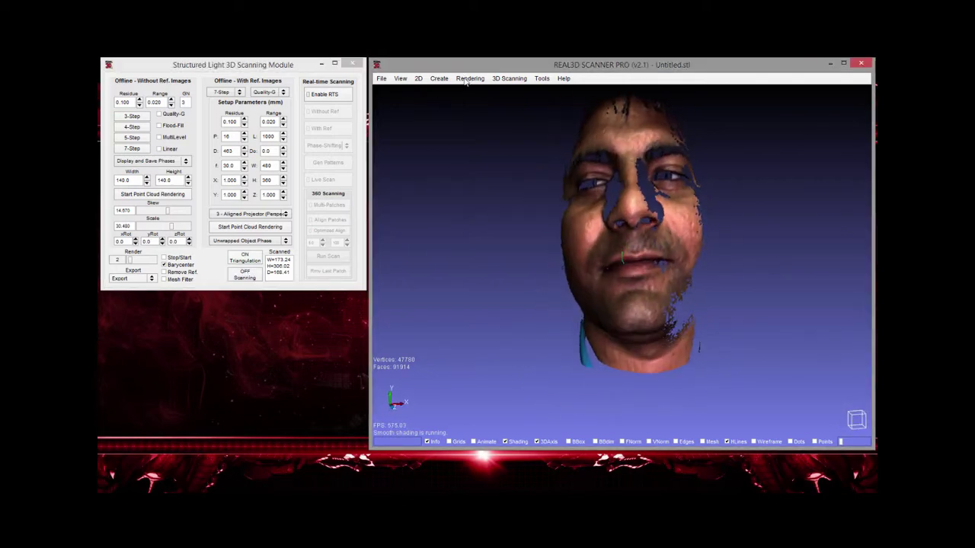
# Apply Susan smoothing to the face mesh
pyautogui.click(468, 78)
pyautogui.moveTo(494, 182)
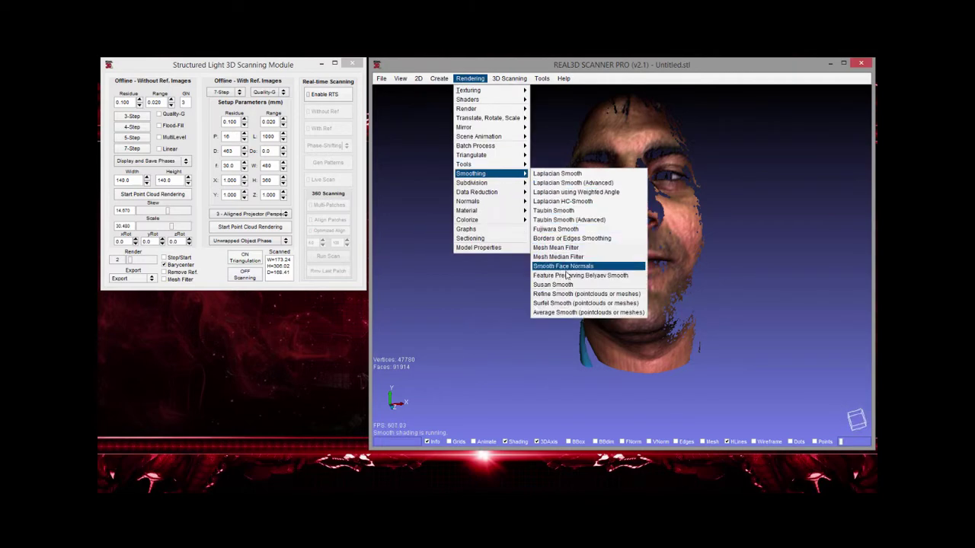
pyautogui.click(567, 285)
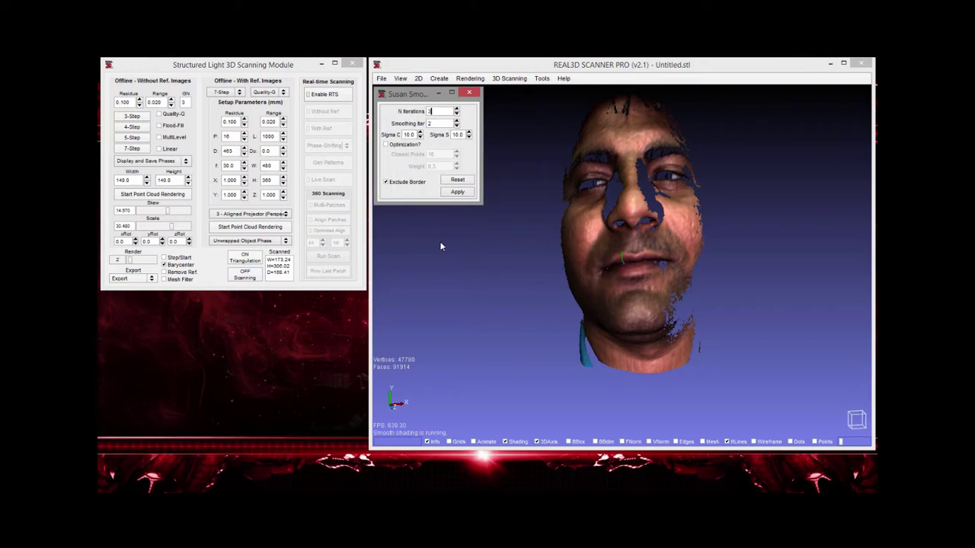
pyautogui.click(458, 191)
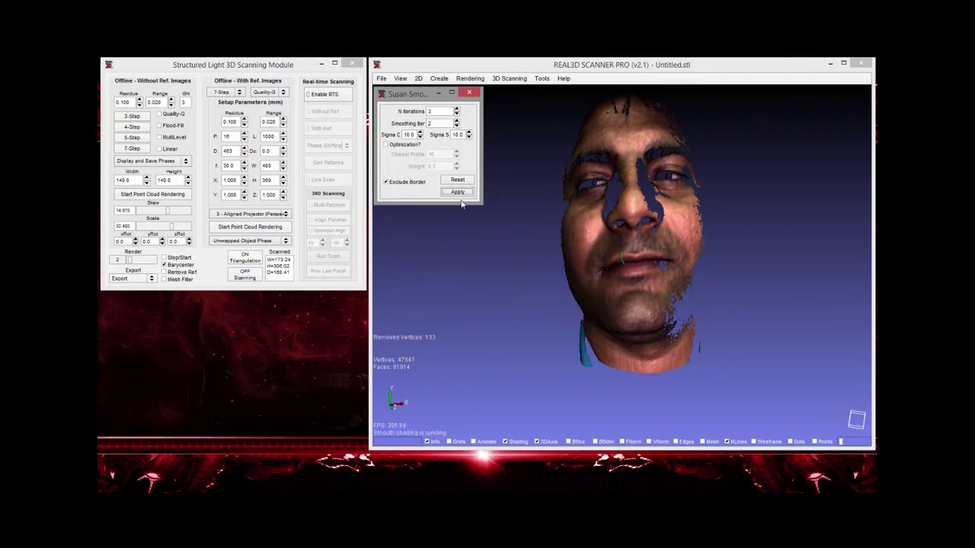
pyautogui.click(472, 93)
# Bring up the Belyaev Smooth settings, then return to the Rendering menu toward Data Reduction
pyautogui.click(470, 78)
pyautogui.moveTo(488, 173)
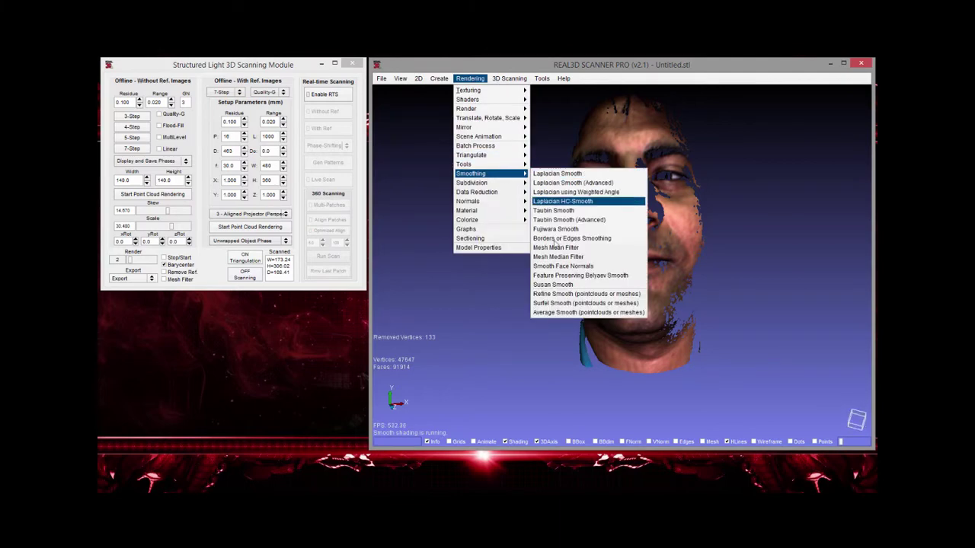
pyautogui.click(564, 274)
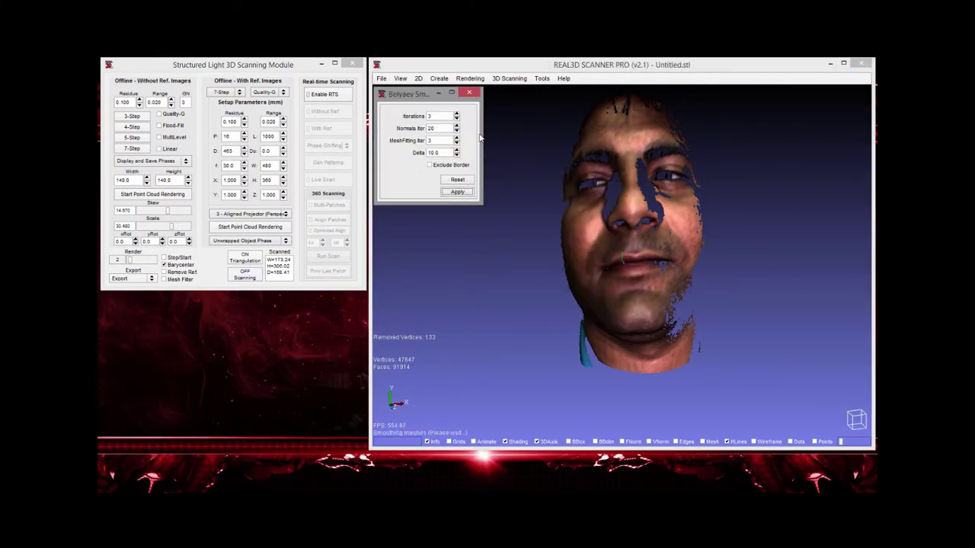
pyautogui.click(469, 92)
pyautogui.click(470, 78)
pyautogui.moveTo(499, 203)
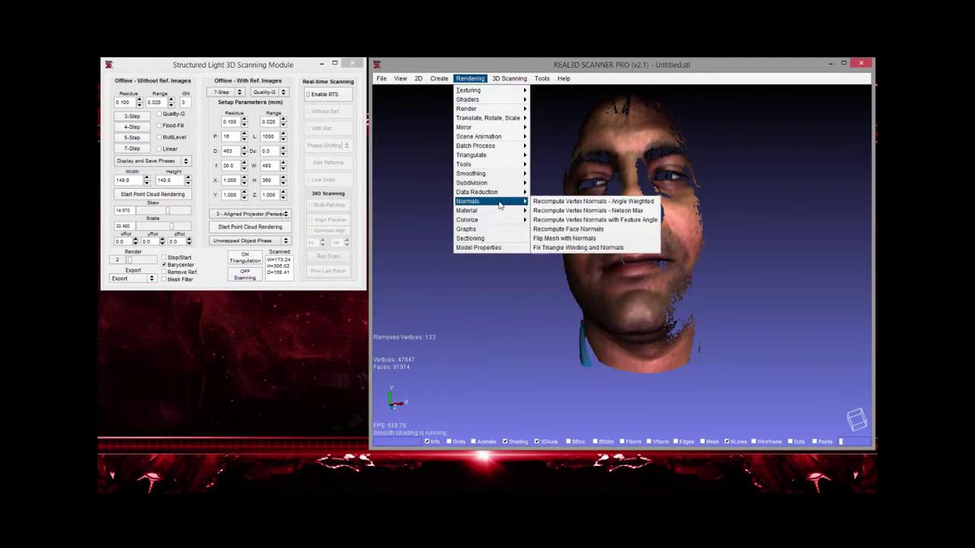
pyautogui.moveTo(508, 177)
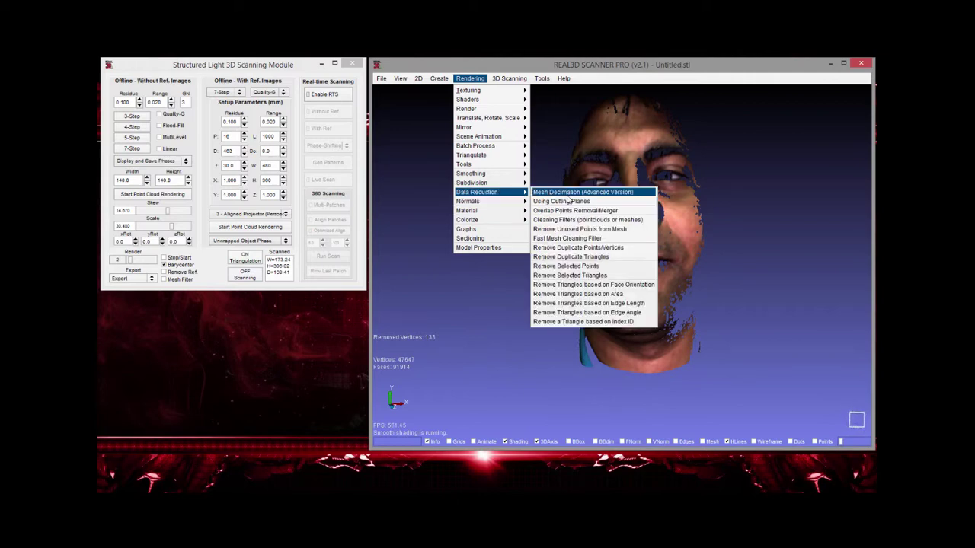
# Apply the Fast Mesh Cleaning Filter at alpha 60, edge angle 10, 11 neighbours
pyautogui.click(565, 239)
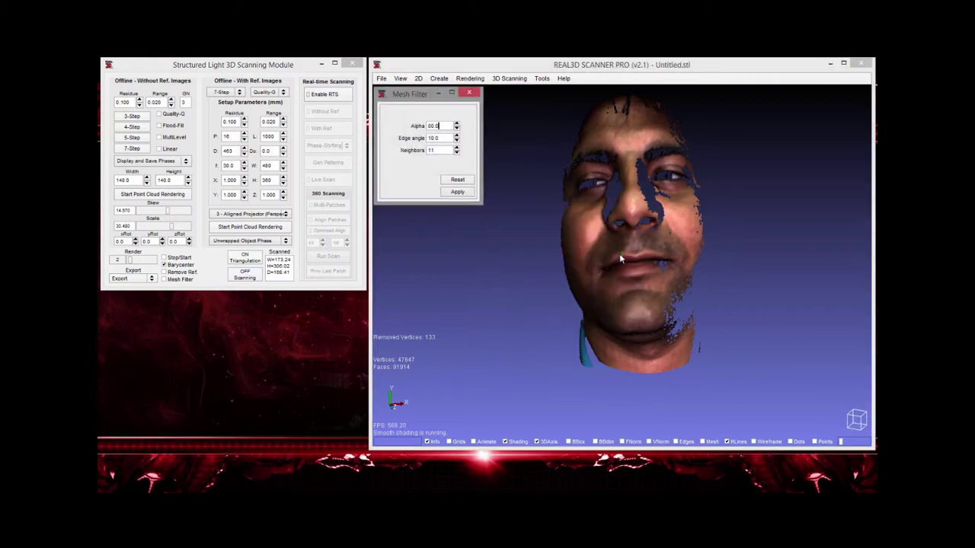
pyautogui.moveTo(619, 257); pyautogui.dragTo(670, 366)
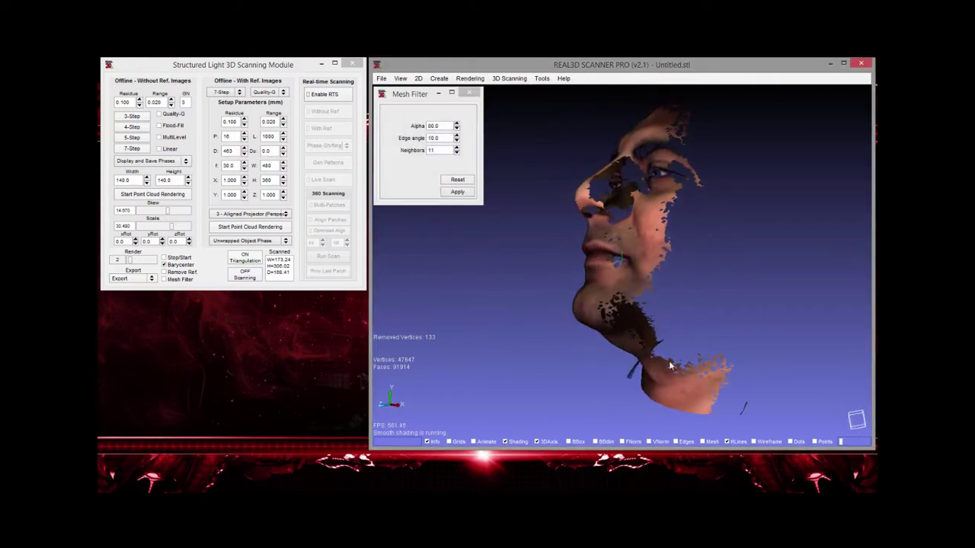
pyautogui.click(458, 192)
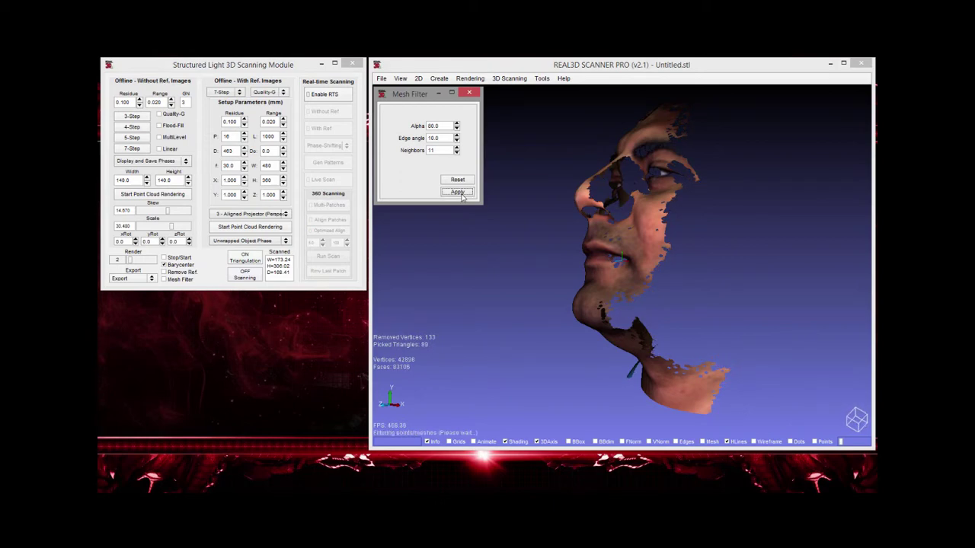
pyautogui.moveTo(533, 251); pyautogui.dragTo(520, 207)
pyautogui.click(472, 92)
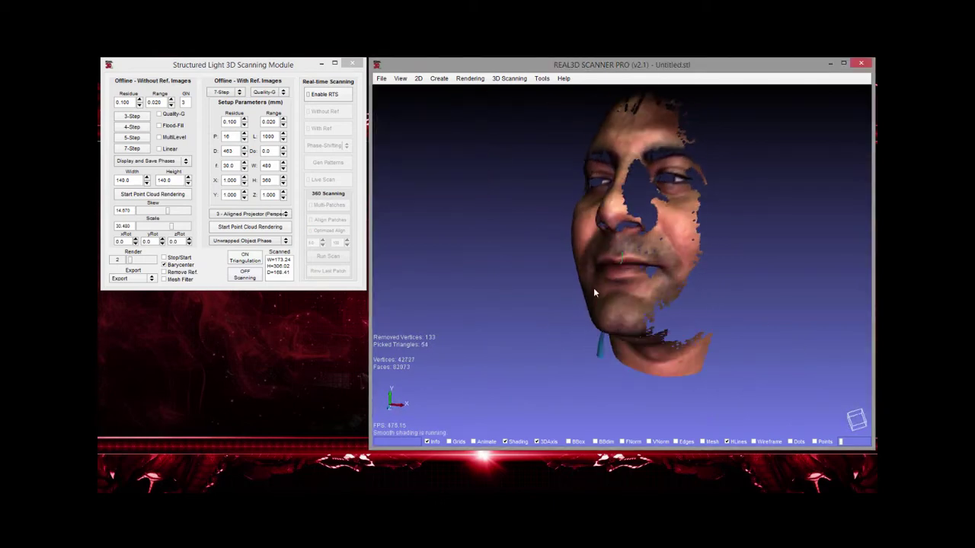
pyautogui.moveTo(590, 276); pyautogui.dragTo(629, 278)
# Export the face mesh as 123.ply with colours included
pyautogui.click(386, 78)
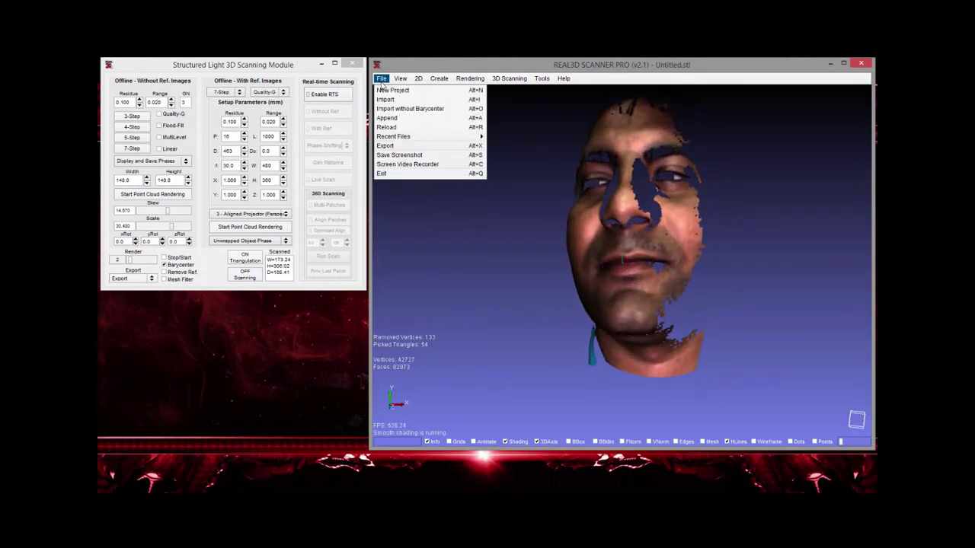
pyautogui.click(410, 143)
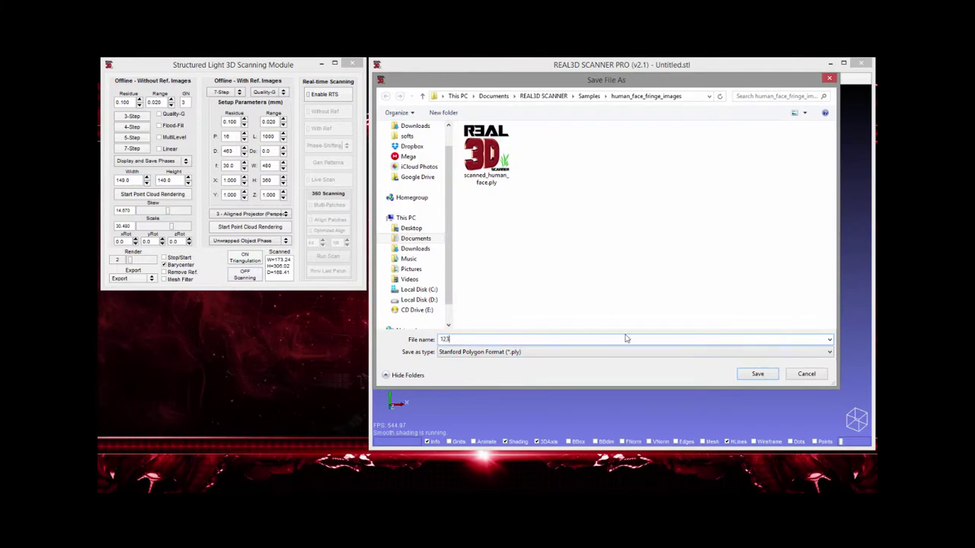
pyautogui.click(758, 374)
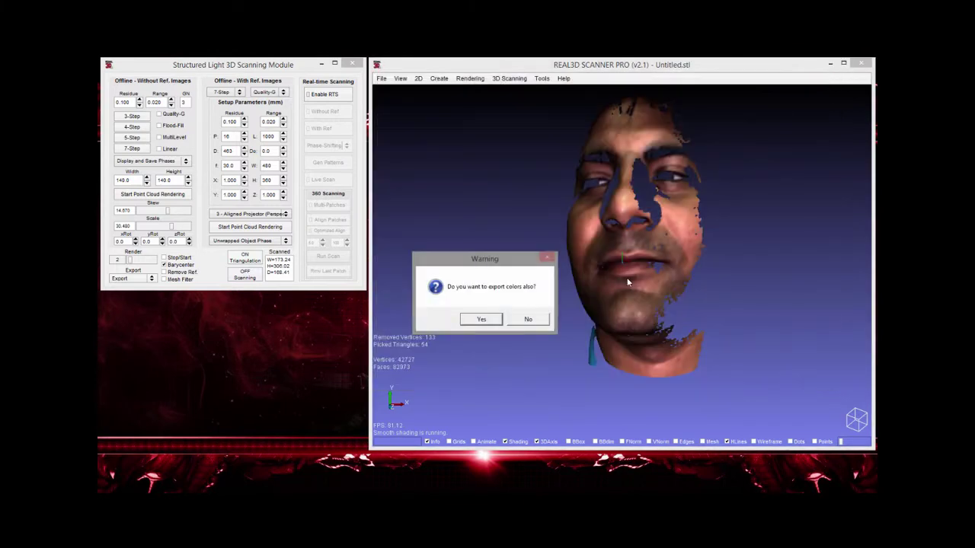
pyautogui.click(490, 326)
pyautogui.click(571, 320)
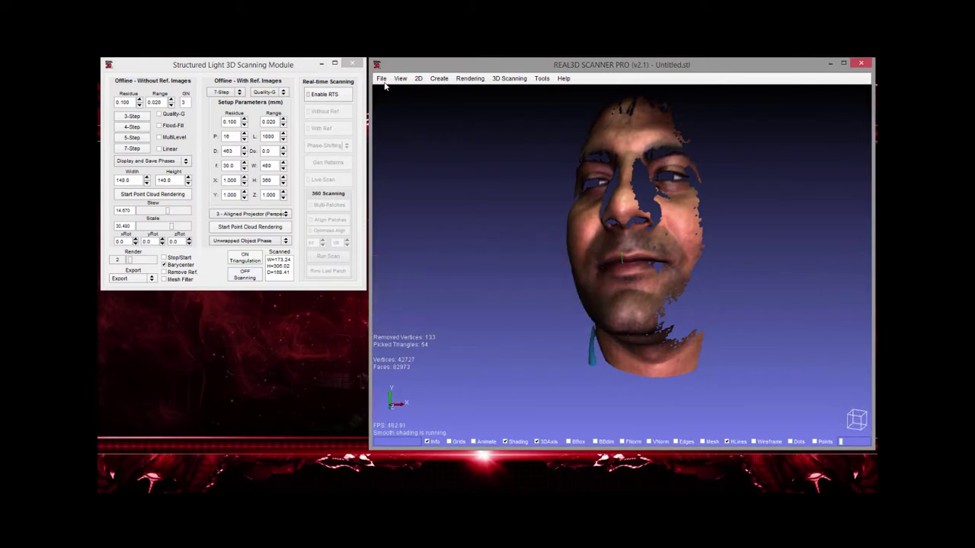
# Import 123.ply back into the scanner
pyautogui.click(381, 78)
pyautogui.click(397, 100)
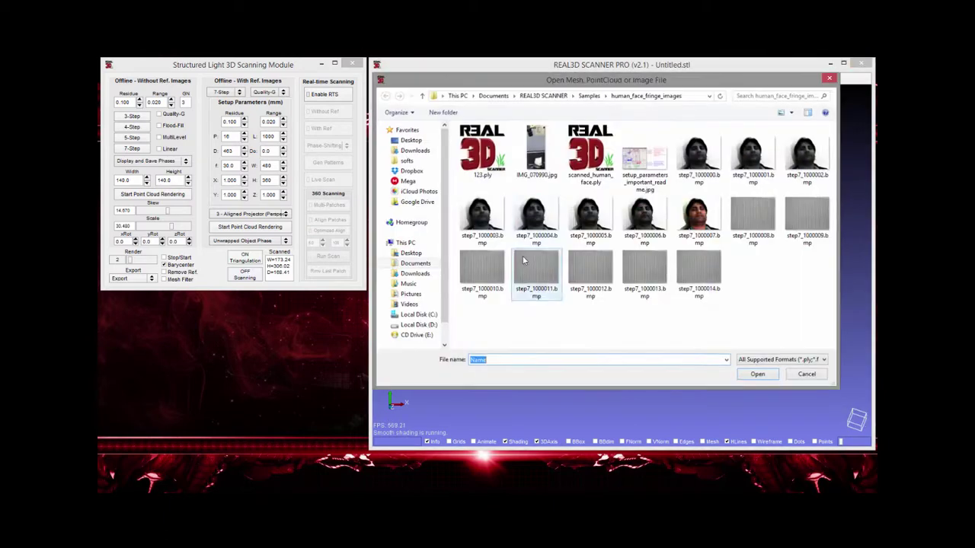
pyautogui.doubleClick(492, 178)
# Orbit the reloaded mesh with the floor grid shown, then shift the photo viewer window left
pyautogui.moveTo(564, 273); pyautogui.dragTo(633, 343)
pyautogui.click(449, 442)
pyautogui.moveTo(522, 393); pyautogui.dragTo(632, 335)
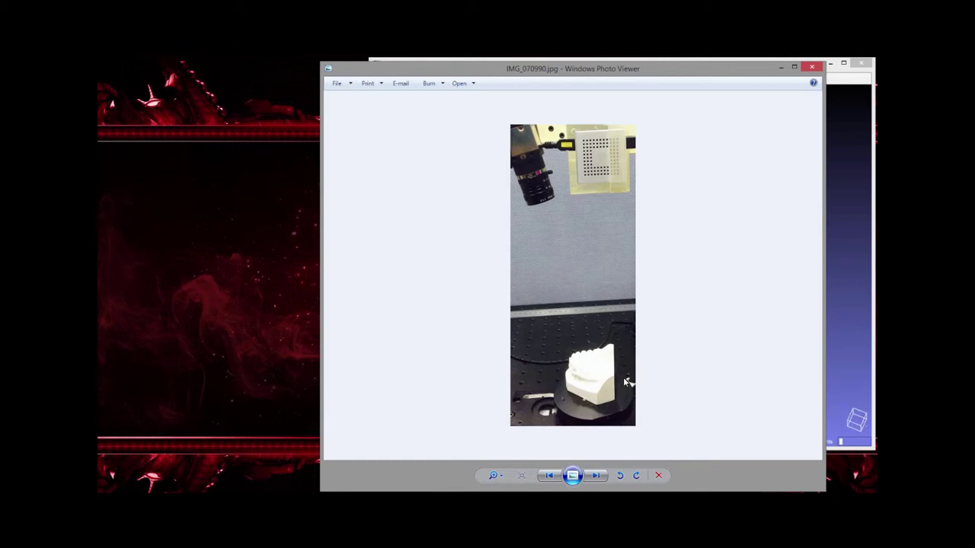
pyautogui.moveTo(553, 74); pyautogui.dragTo(509, 76)
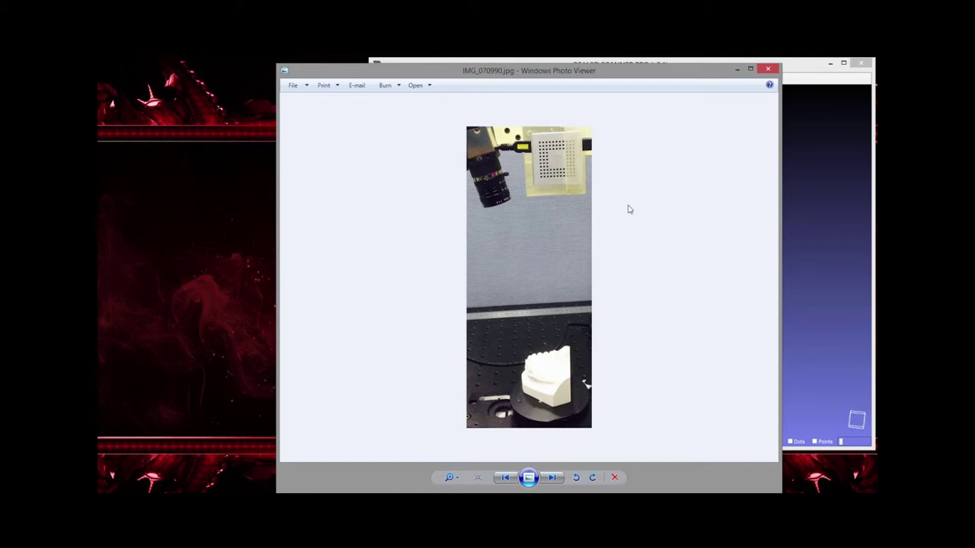
# Minimise the photo viewer and open IMG_070990.jpg from Samples > human_face_fringe_images in Paint
pyautogui.click(737, 69)
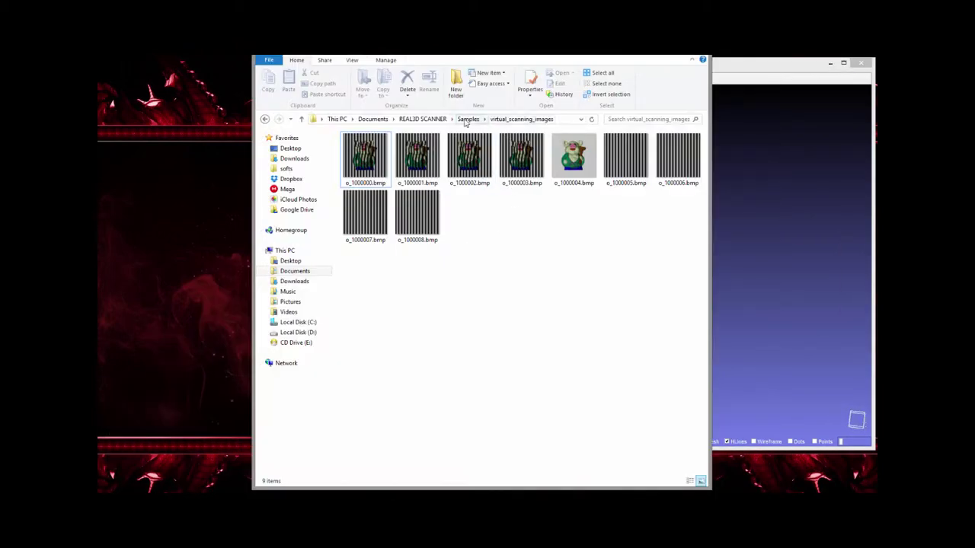
pyautogui.click(468, 119)
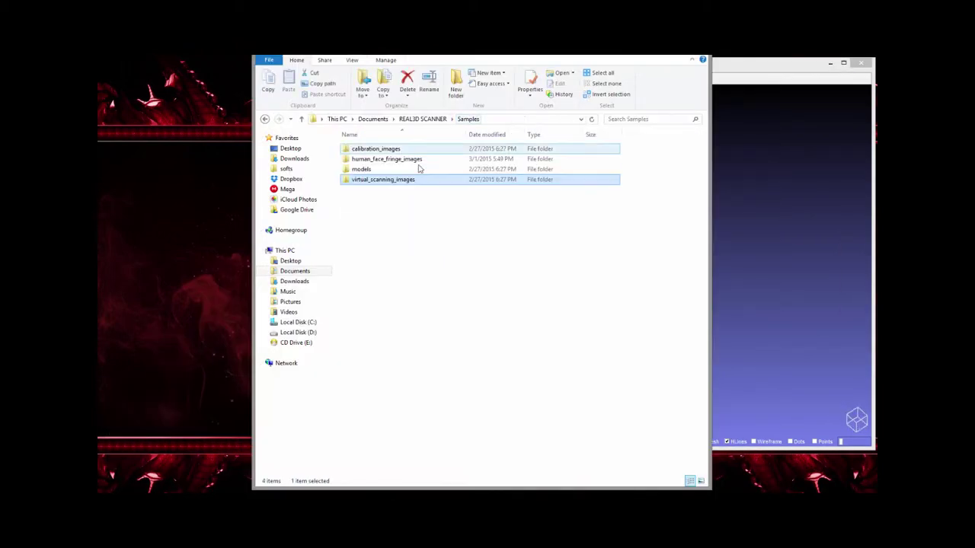
pyautogui.doubleClick(404, 159)
pyautogui.click(466, 174)
pyautogui.rightClick(466, 174)
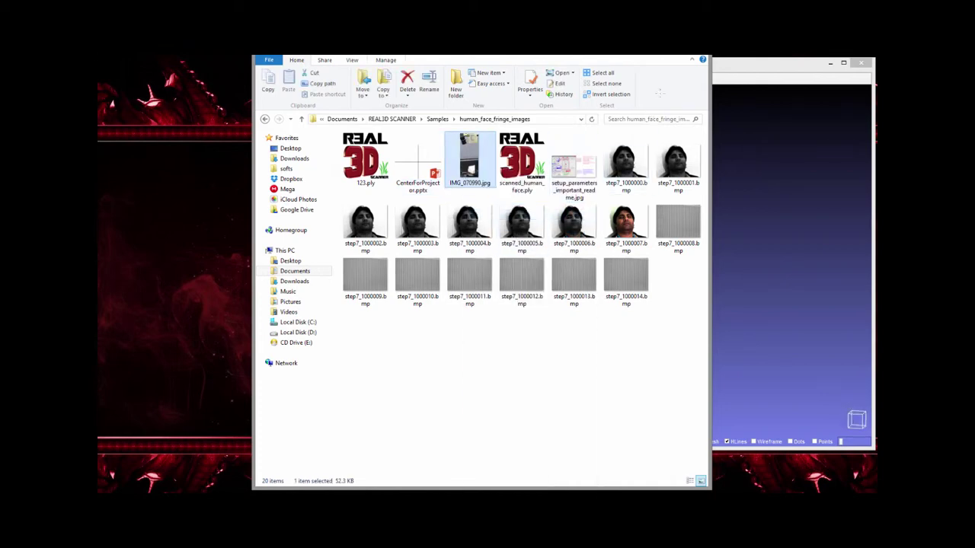
pyautogui.click(500, 217)
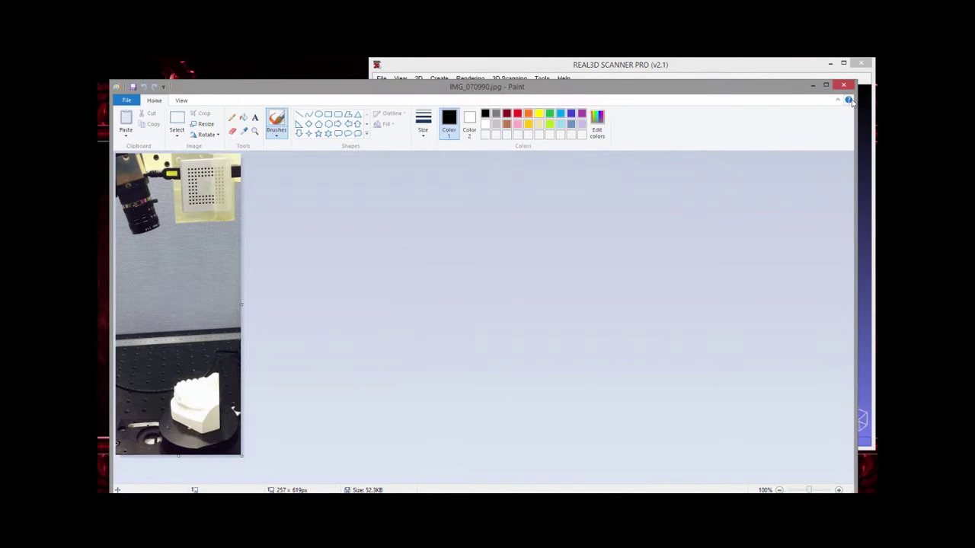
# Narrow and reposition the Paint window, then draw a green vertical line from pattern board to object
pyautogui.moveTo(855, 102); pyautogui.dragTo(766, 102)
pyautogui.moveTo(635, 88); pyautogui.dragTo(755, 76)
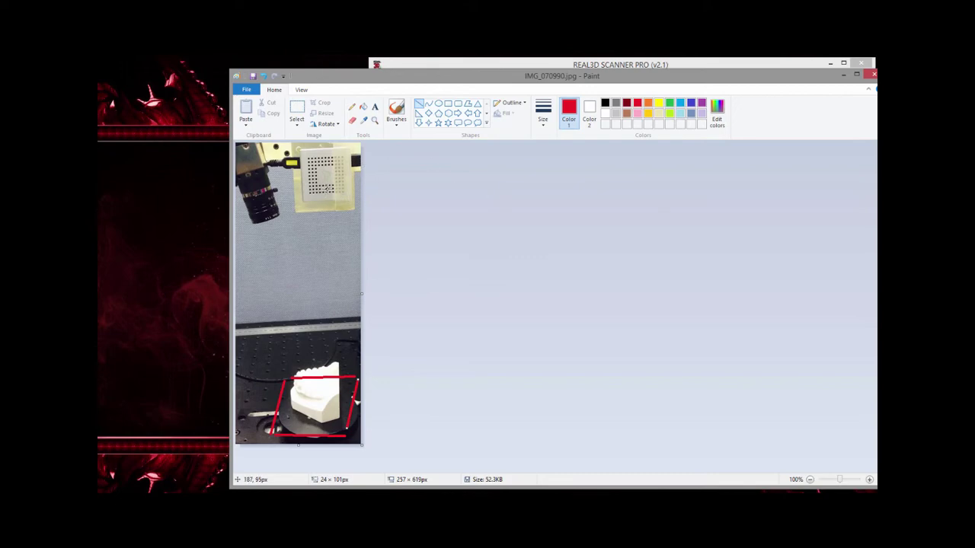
pyautogui.moveTo(327, 188); pyautogui.dragTo(327, 427)
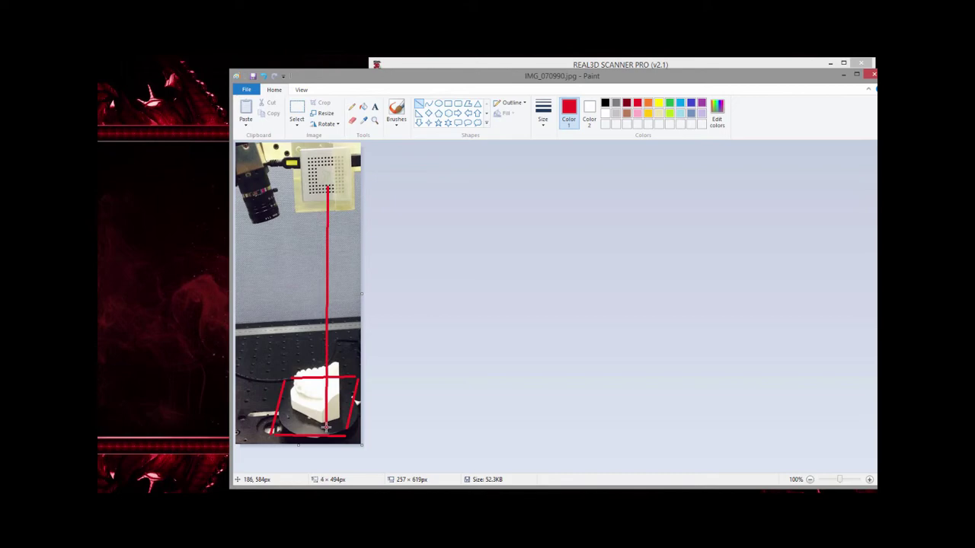
pyautogui.moveTo(325, 428); pyautogui.dragTo(326, 431)
pyautogui.click(673, 103)
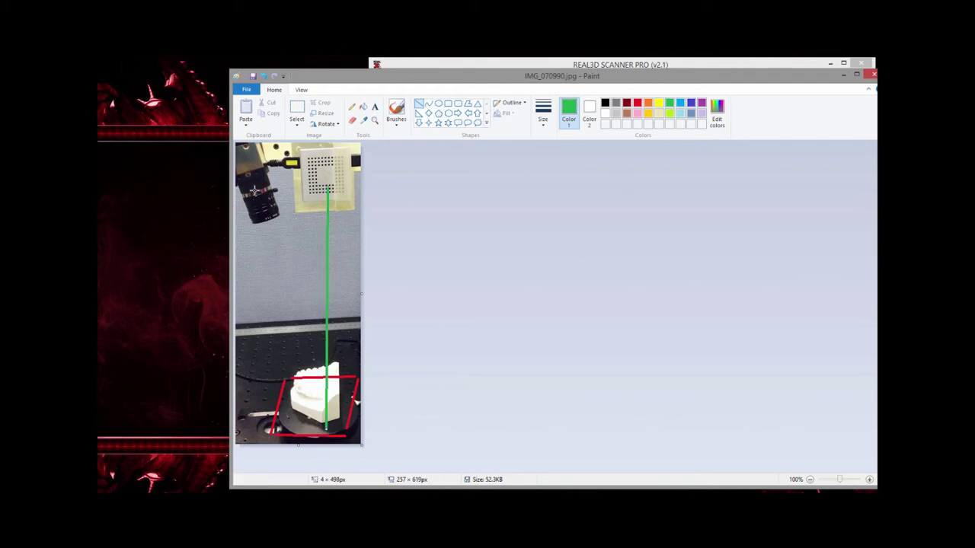
# Draw a short blue horizontal line by the camera lens and a line from camera to turntable
pyautogui.moveTo(252, 191); pyautogui.dragTo(327, 189)
pyautogui.click(691, 103)
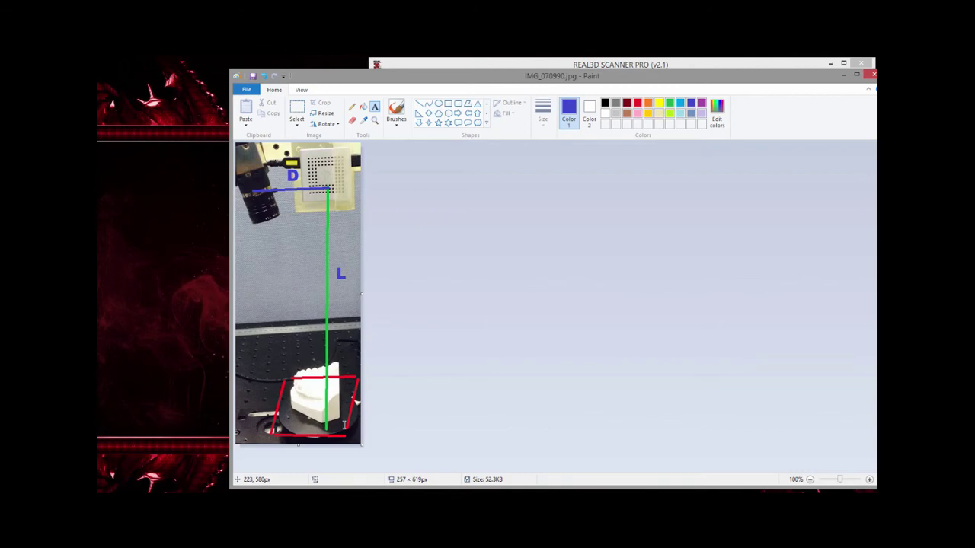
pyautogui.click(419, 103)
pyautogui.moveTo(256, 194); pyautogui.dragTo(323, 427)
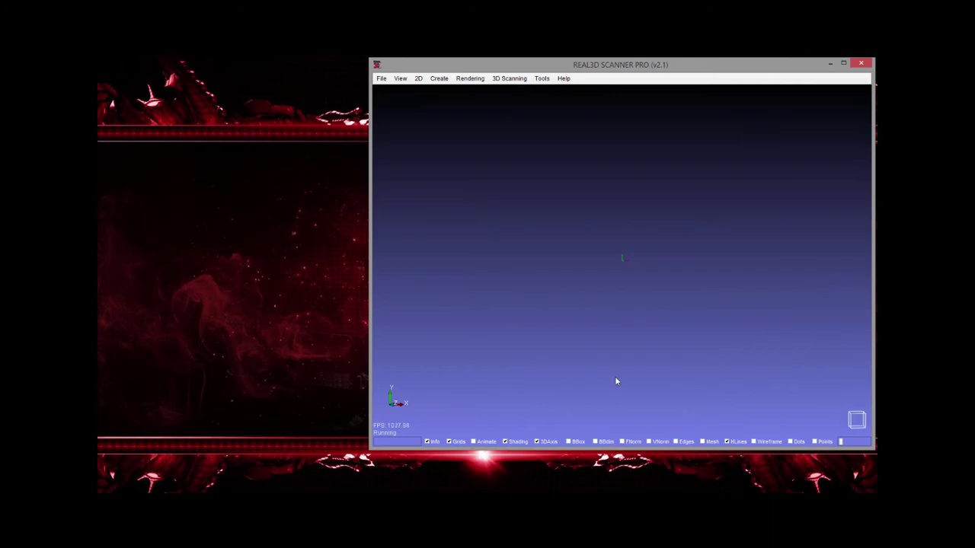
# Return to REAL3D Scanner Pro and start a File > Import
pyautogui.click(381, 78)
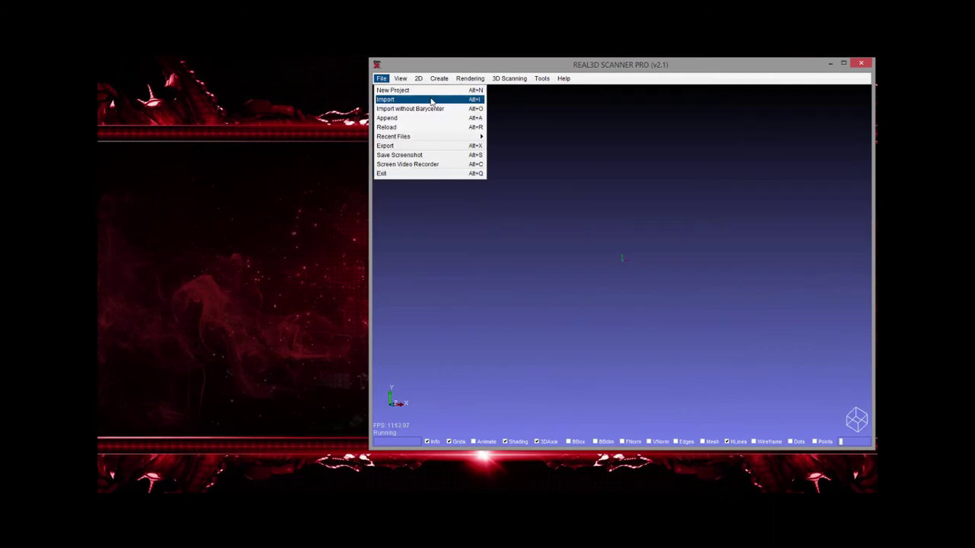
pyautogui.click(431, 100)
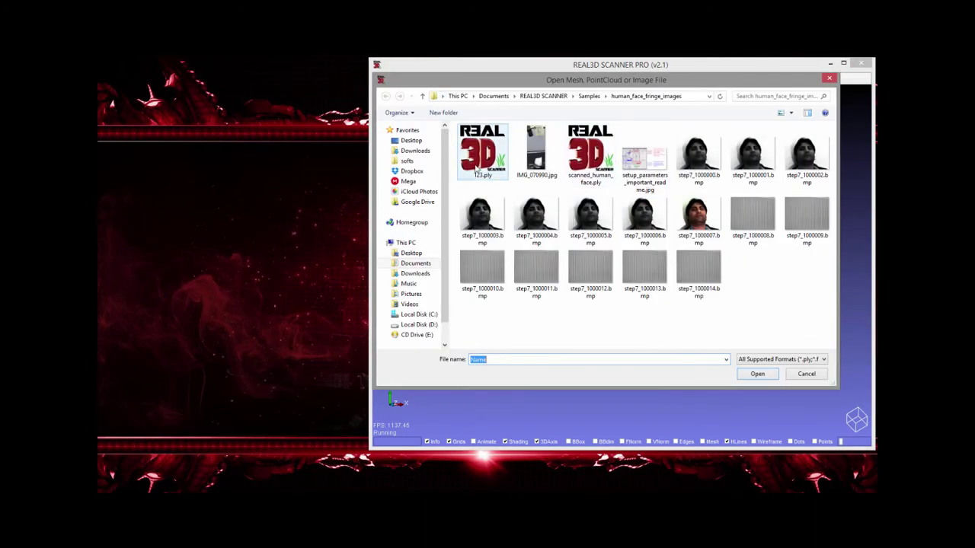